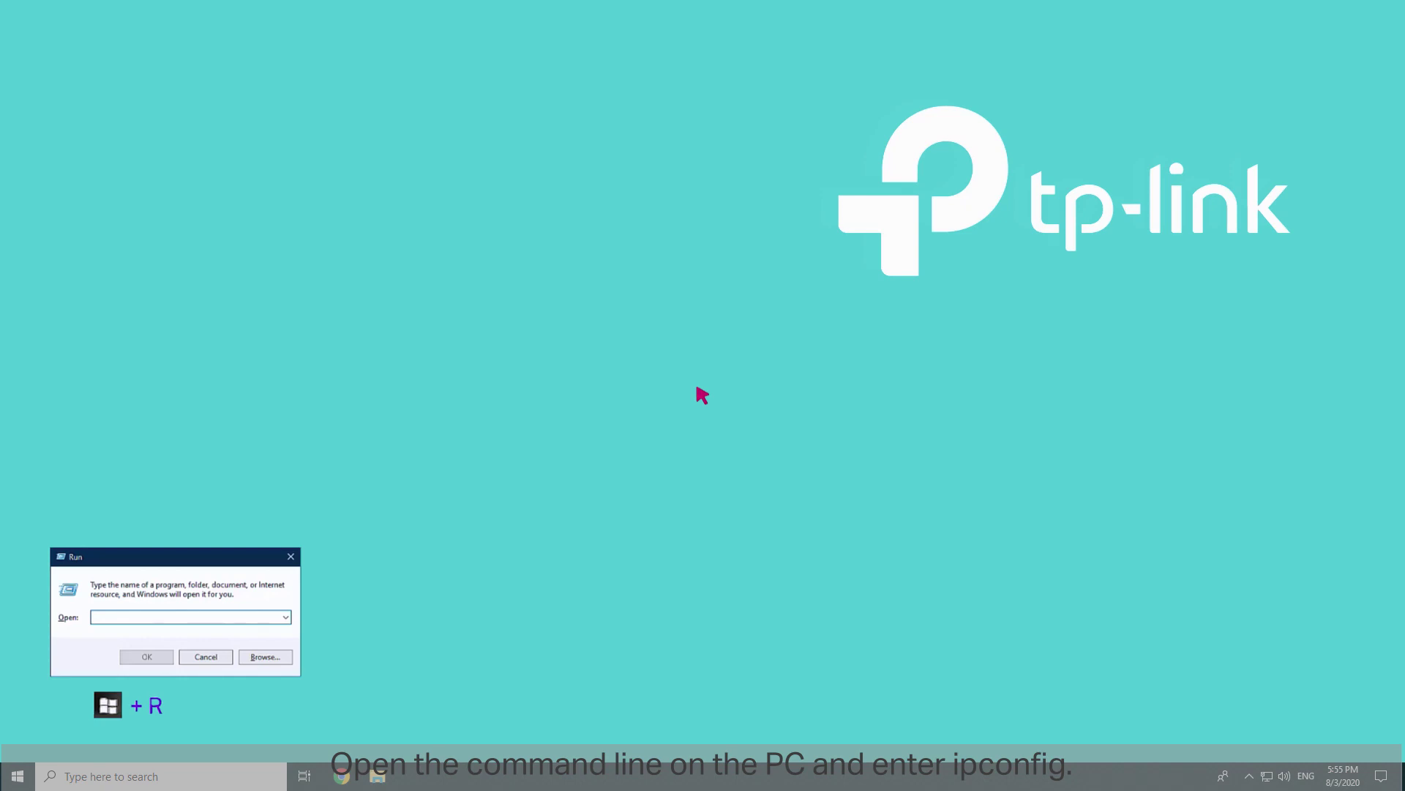
Step: Run ipconfig in Command Prompt to find the router's default gateway, 192.168.0.1
click(102, 620)
text(cmd)
key(Return)
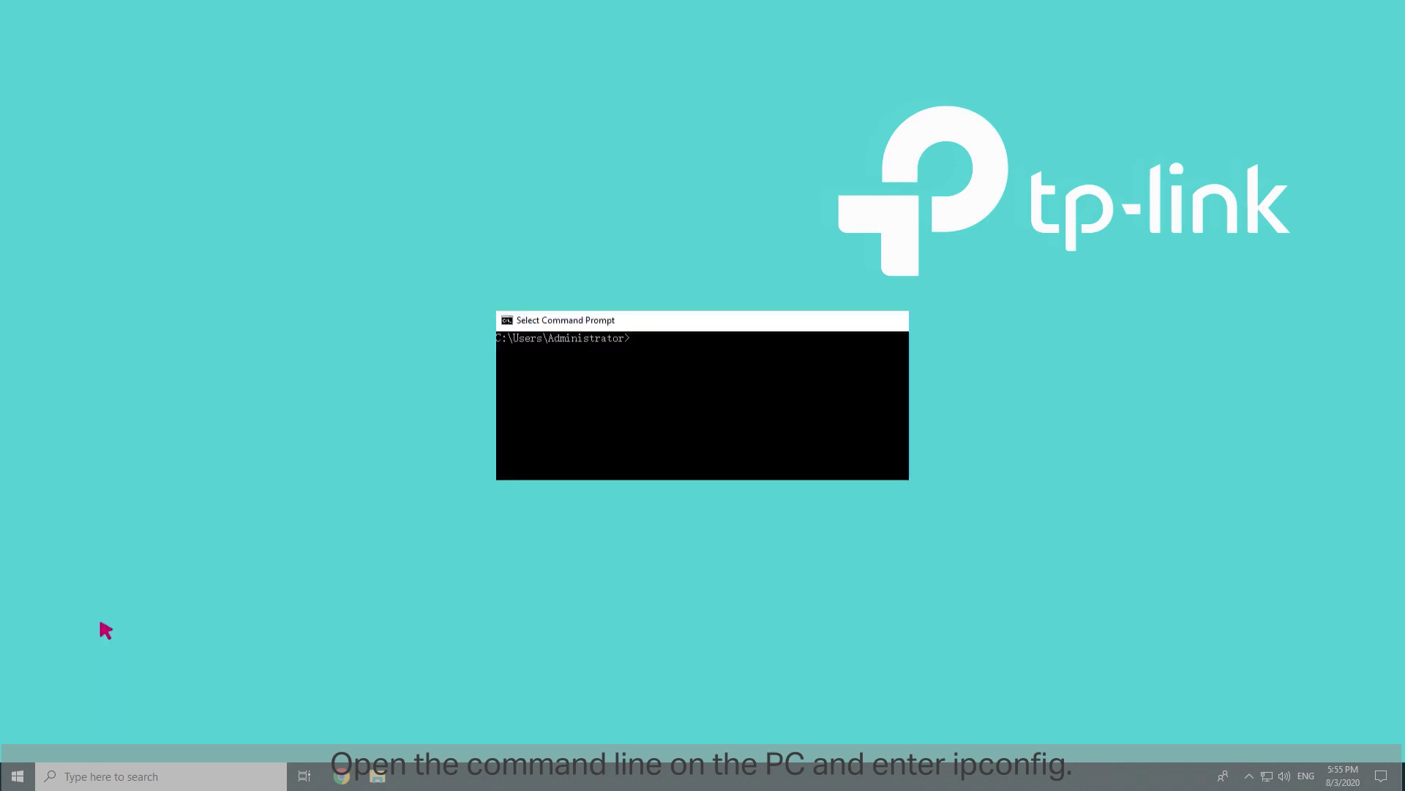
text(ipconfig)
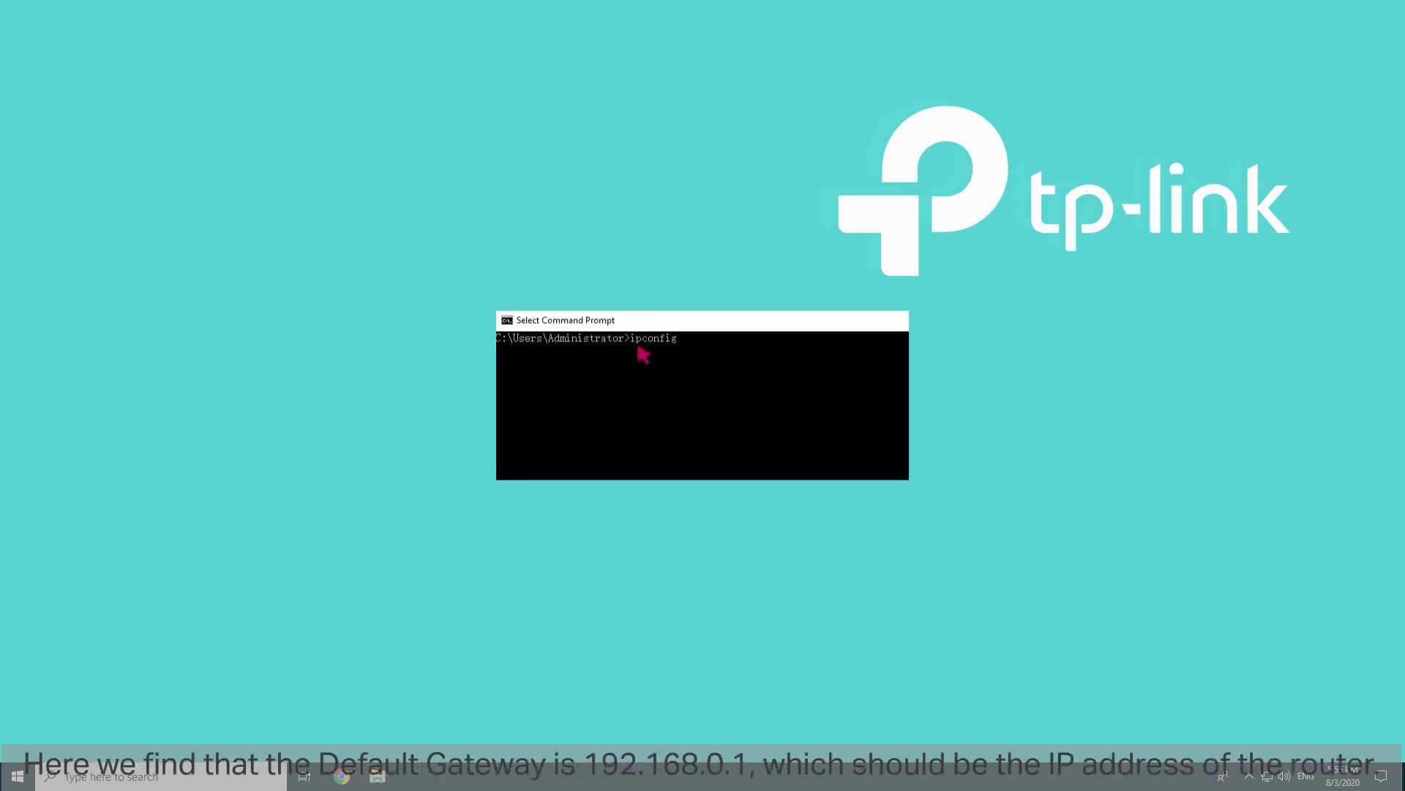
key(Return)
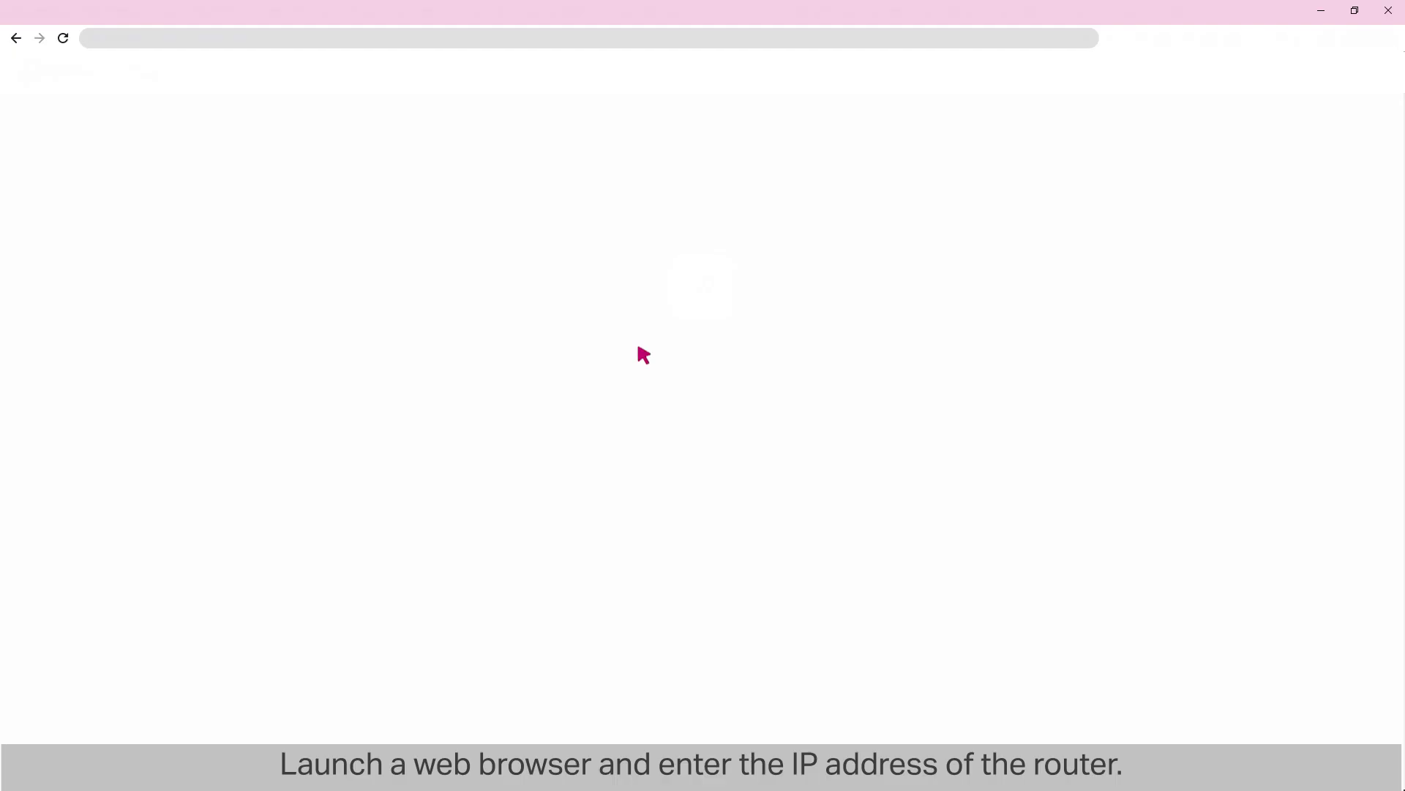
Step: Sign in to the ER605 at 192.168.0.1 as admin and view the LAN DHCP Client List
click(103, 42)
text(192.168.0.1)
key(Return)
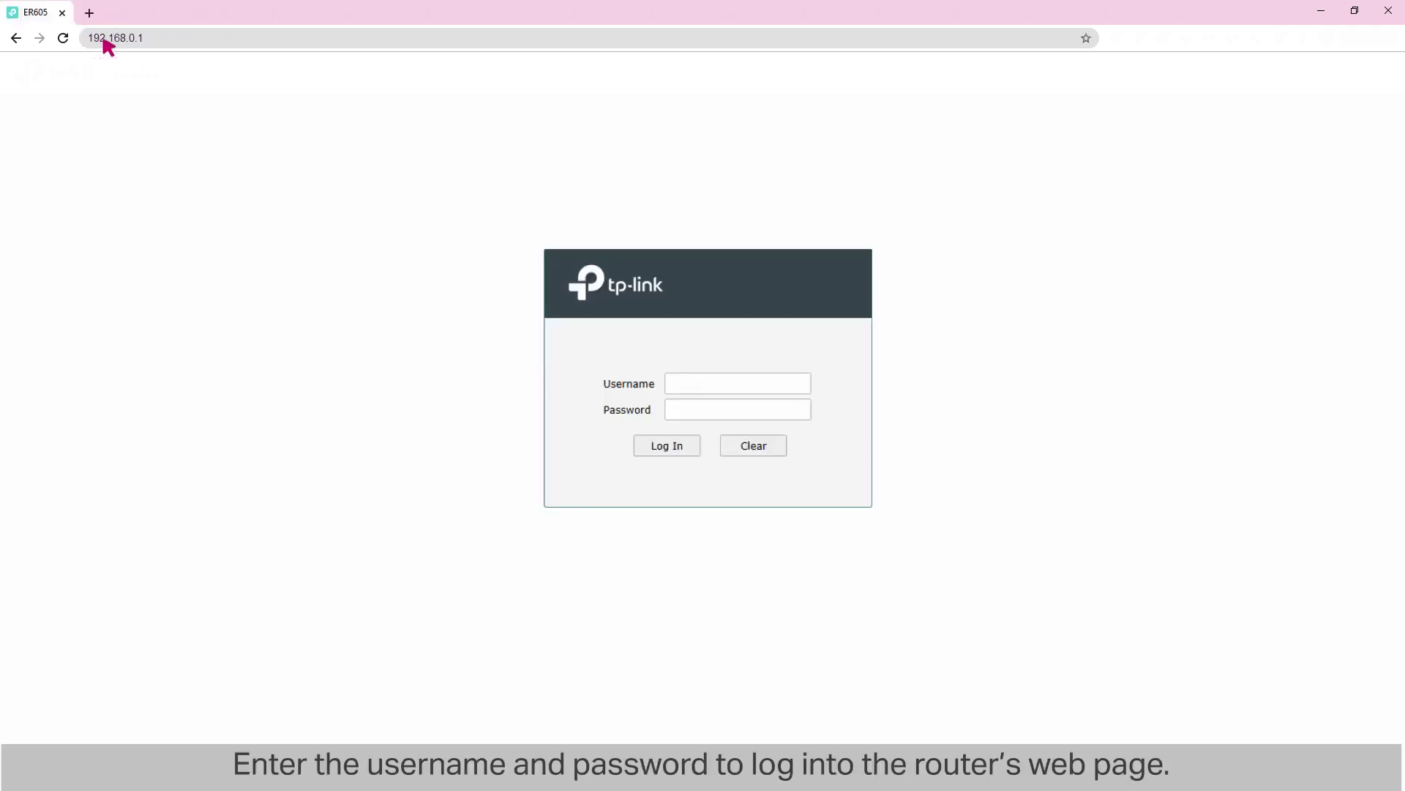
click(732, 383)
text(admin)
click(732, 408)
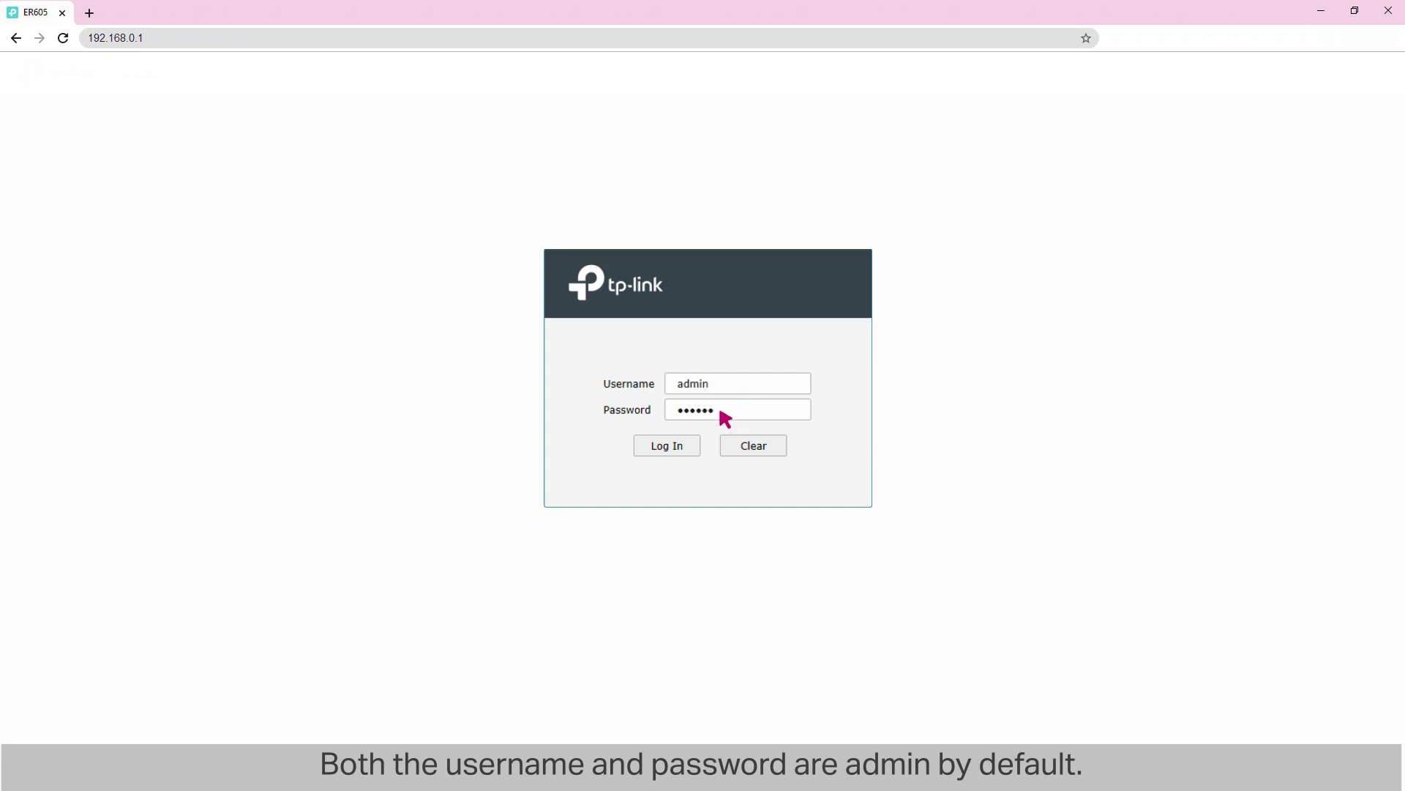
click(668, 446)
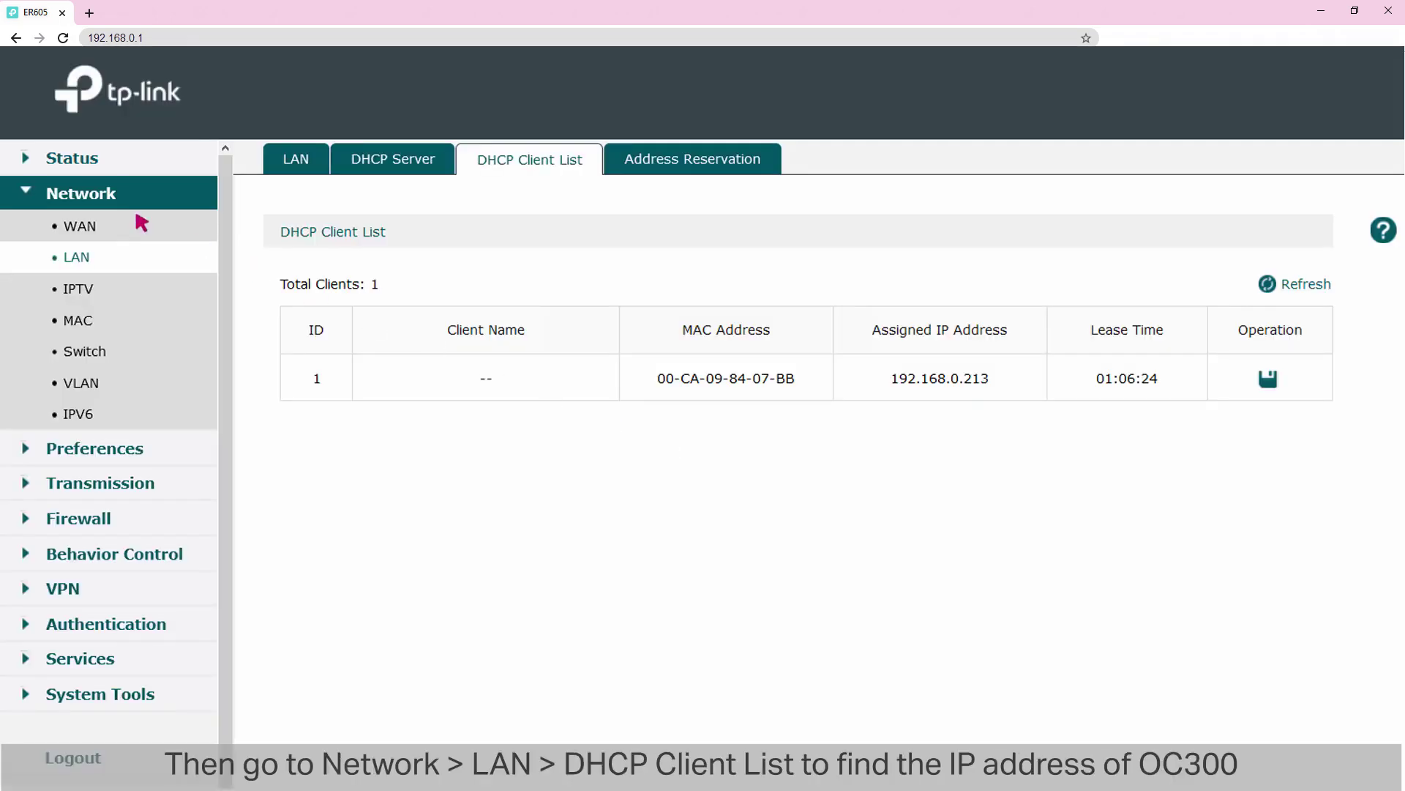
click(79, 262)
click(521, 160)
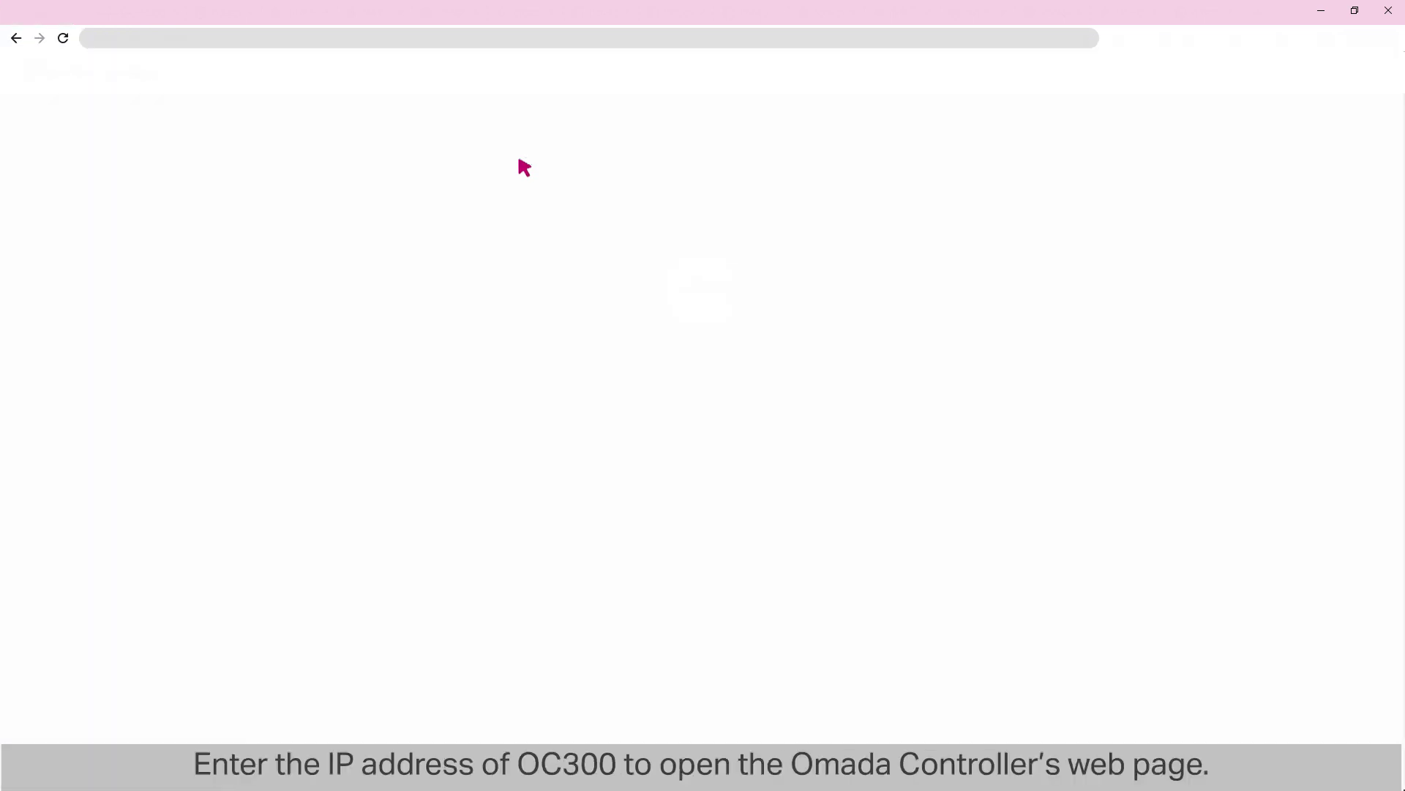
Step: Browse to the controller at 192.168.0.213 and start the setup wizard
click(131, 43)
text(192.168.0.213)
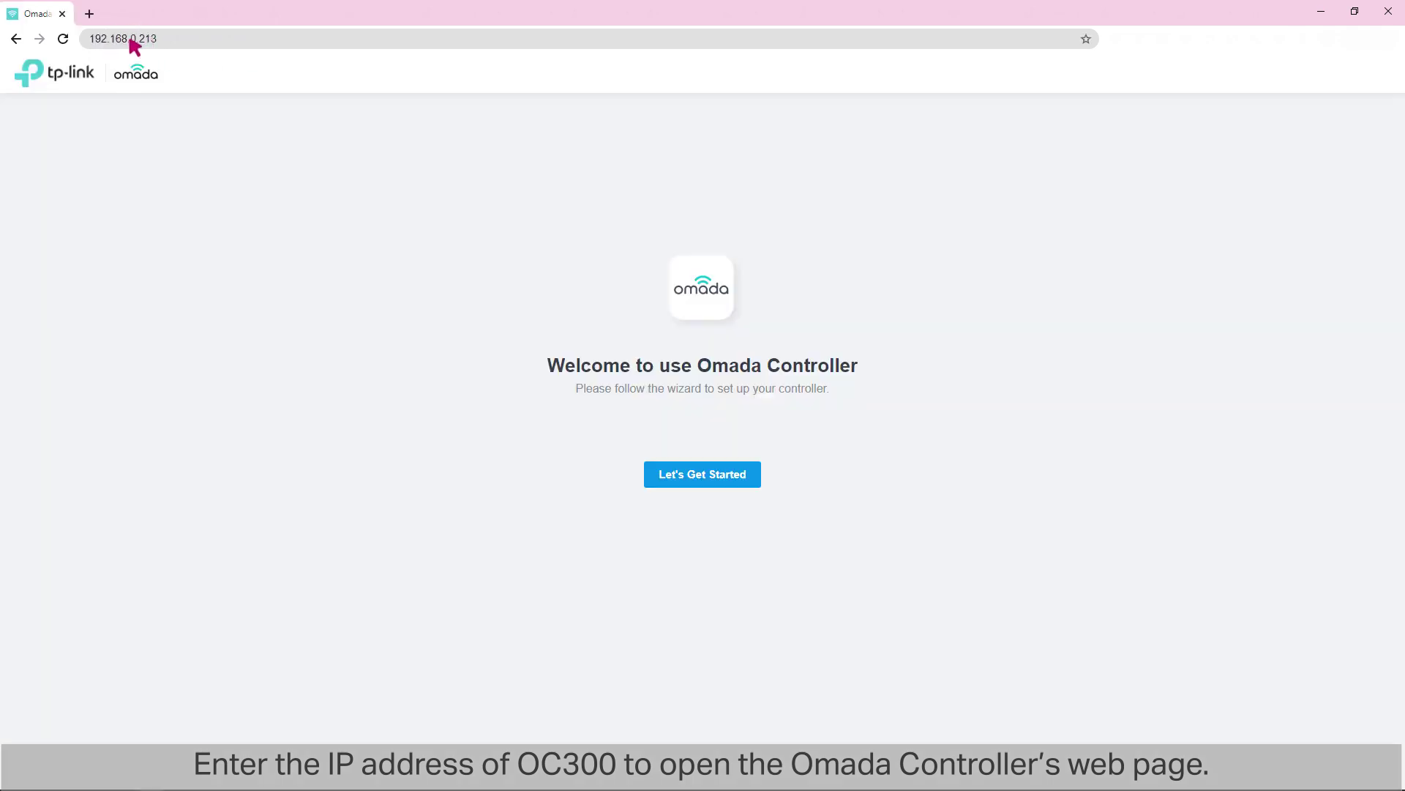
click(691, 477)
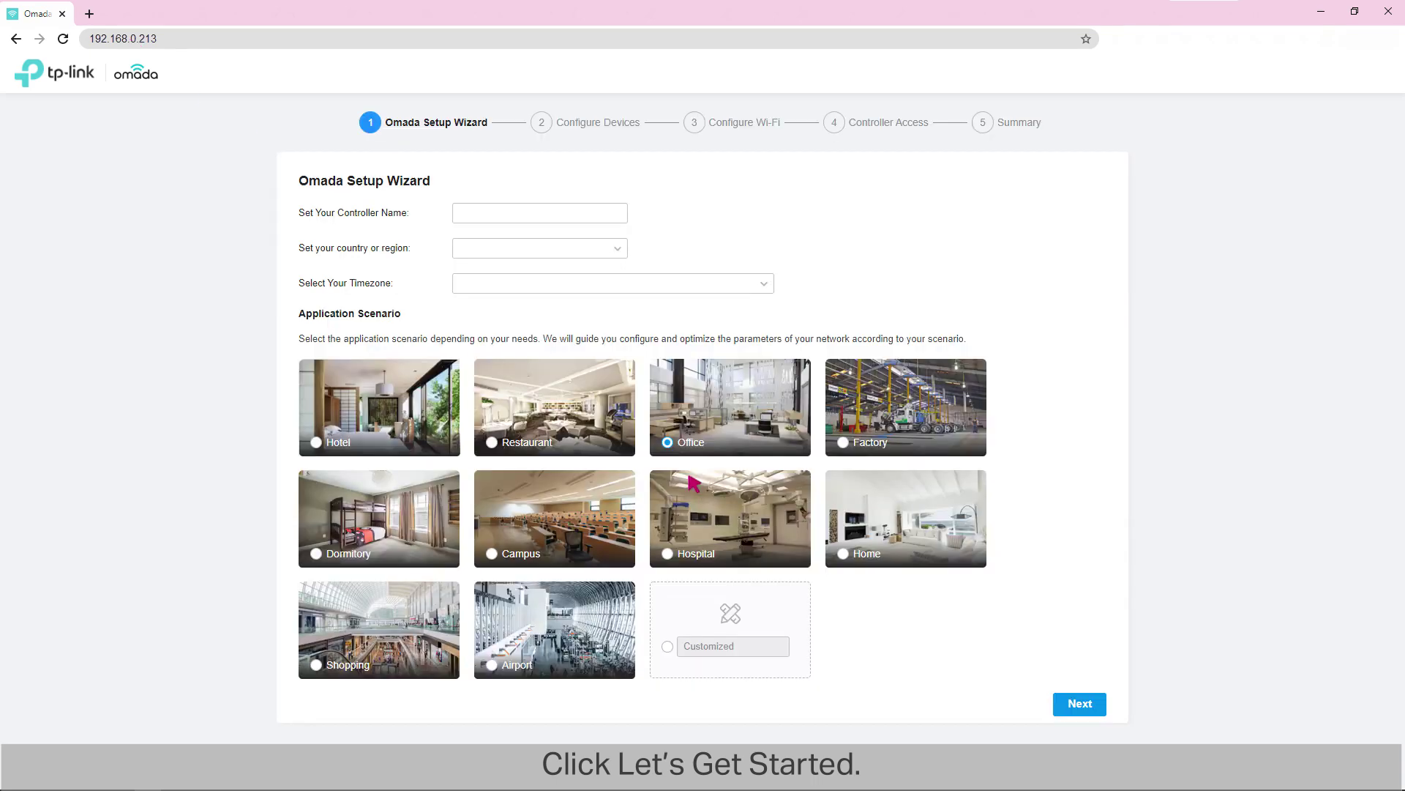
Step: Name the controller 'TP-Link Controller' with United States, Pacific Time and the Office scenario
click(547, 213)
text(TP-Link Controller)
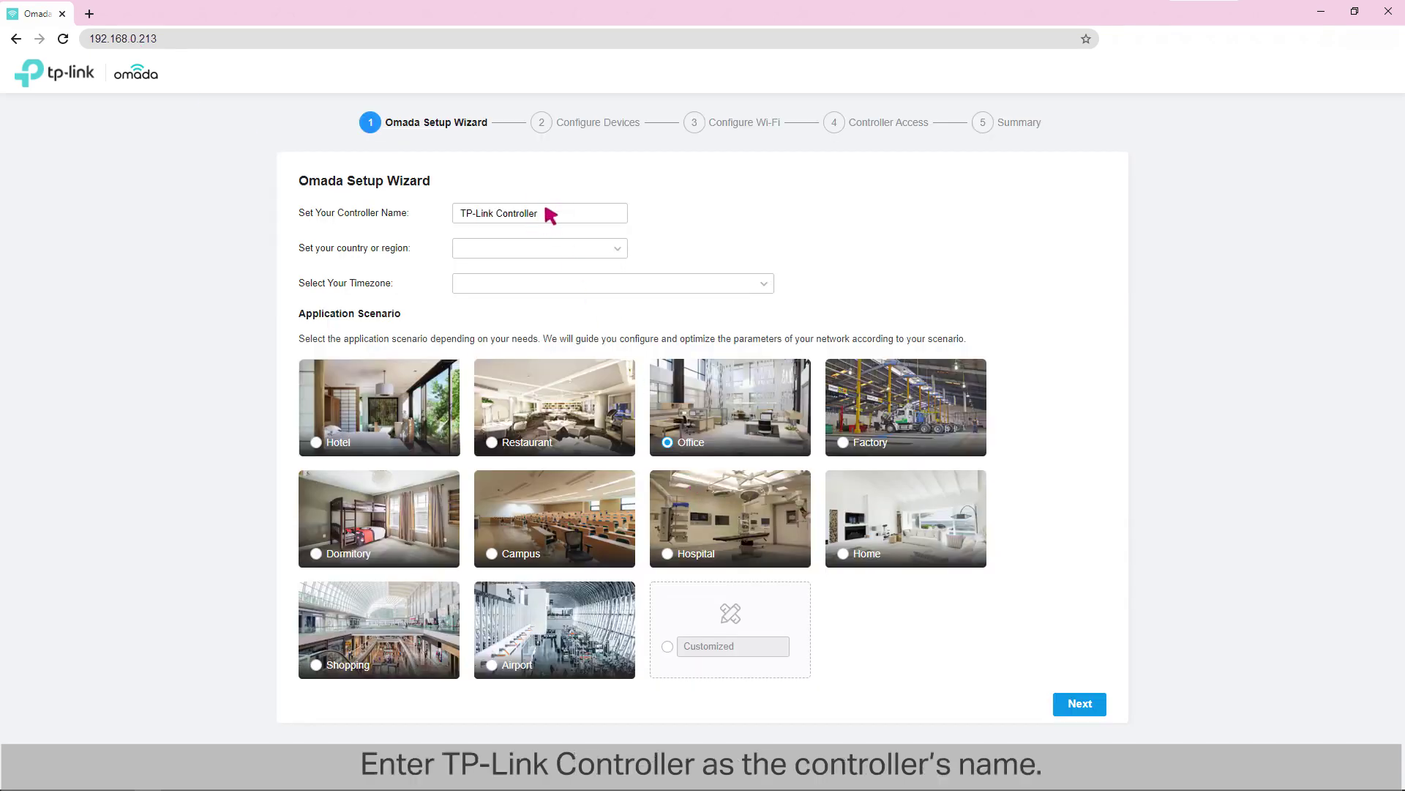
click(534, 249)
click(533, 284)
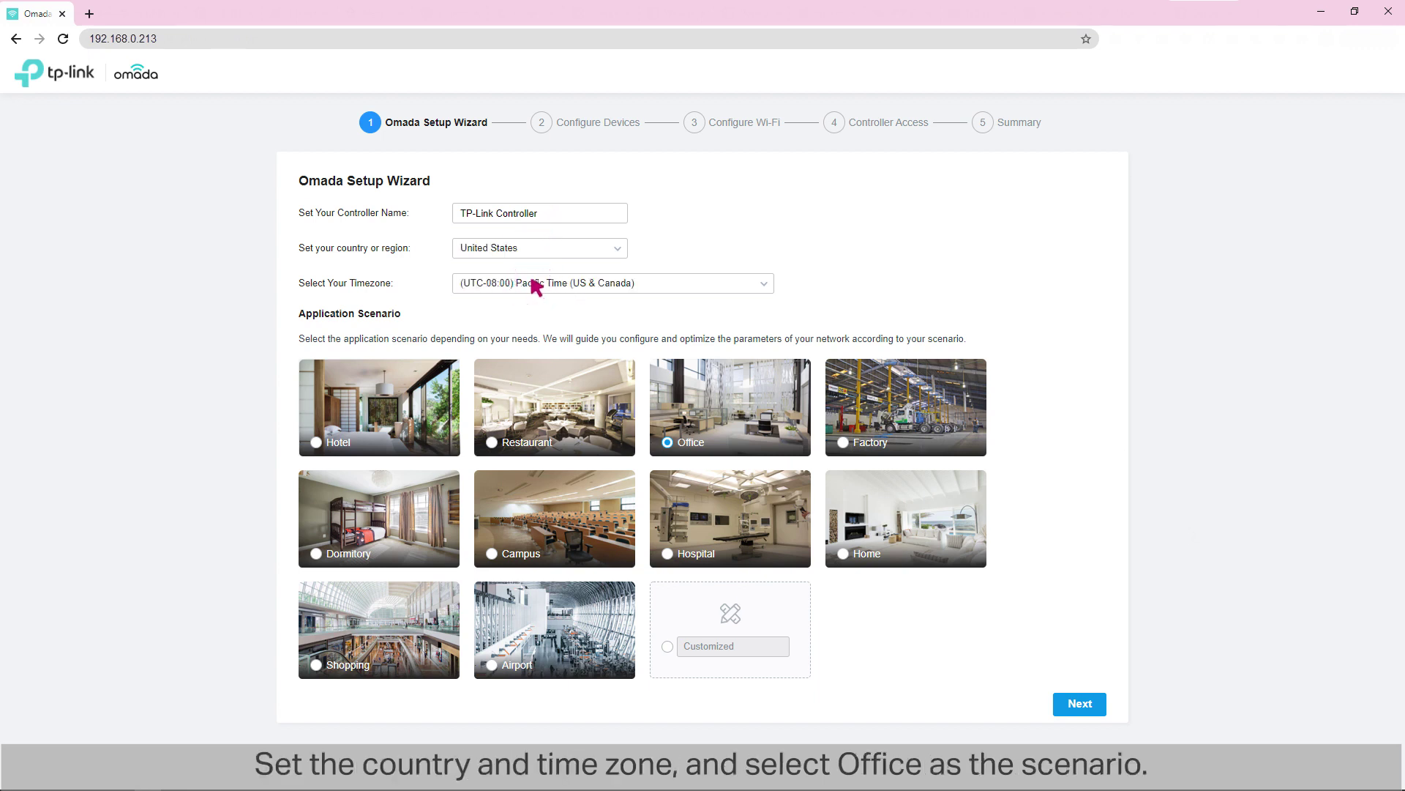
click(668, 442)
click(1072, 704)
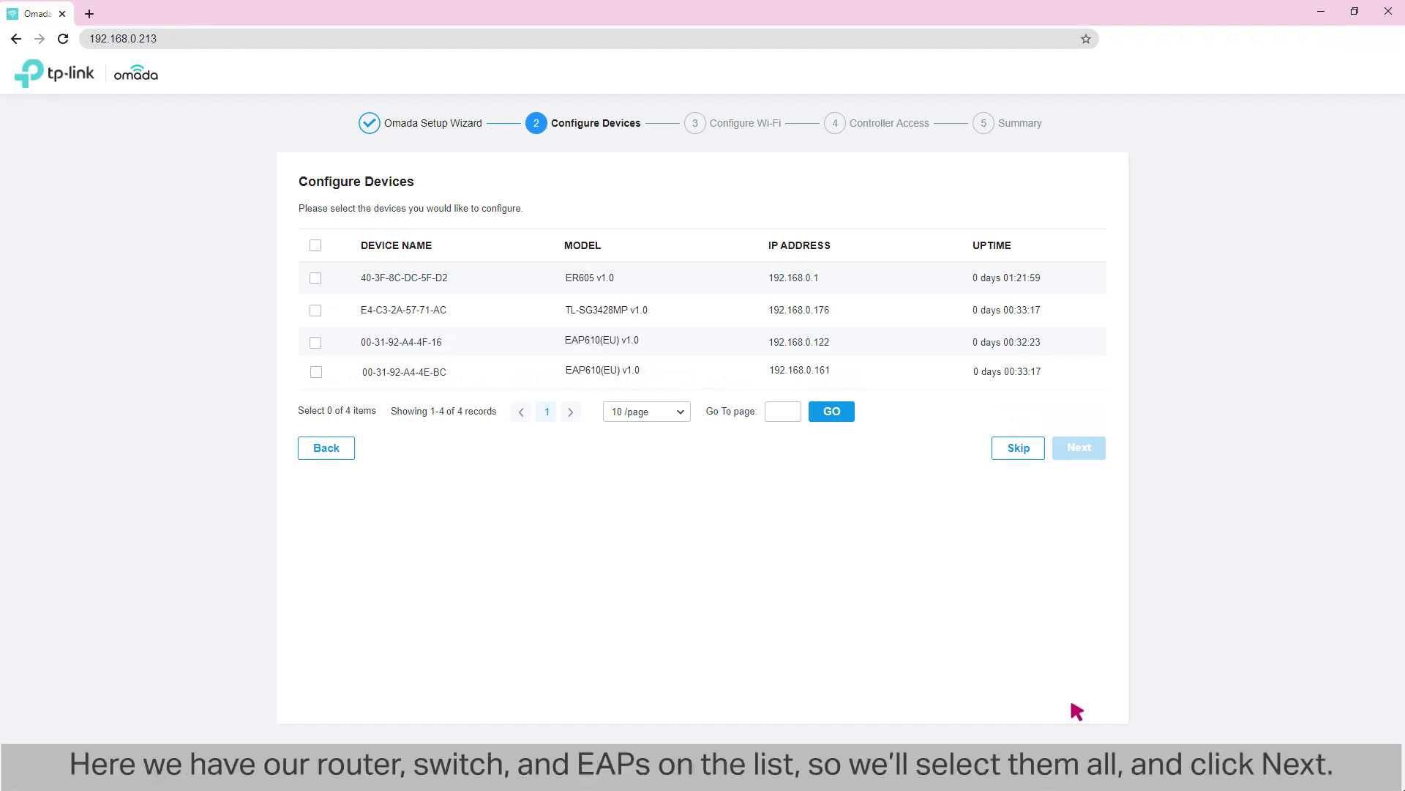
Step: Select all four discovered devices and continue to the Wi-Fi step
click(315, 245)
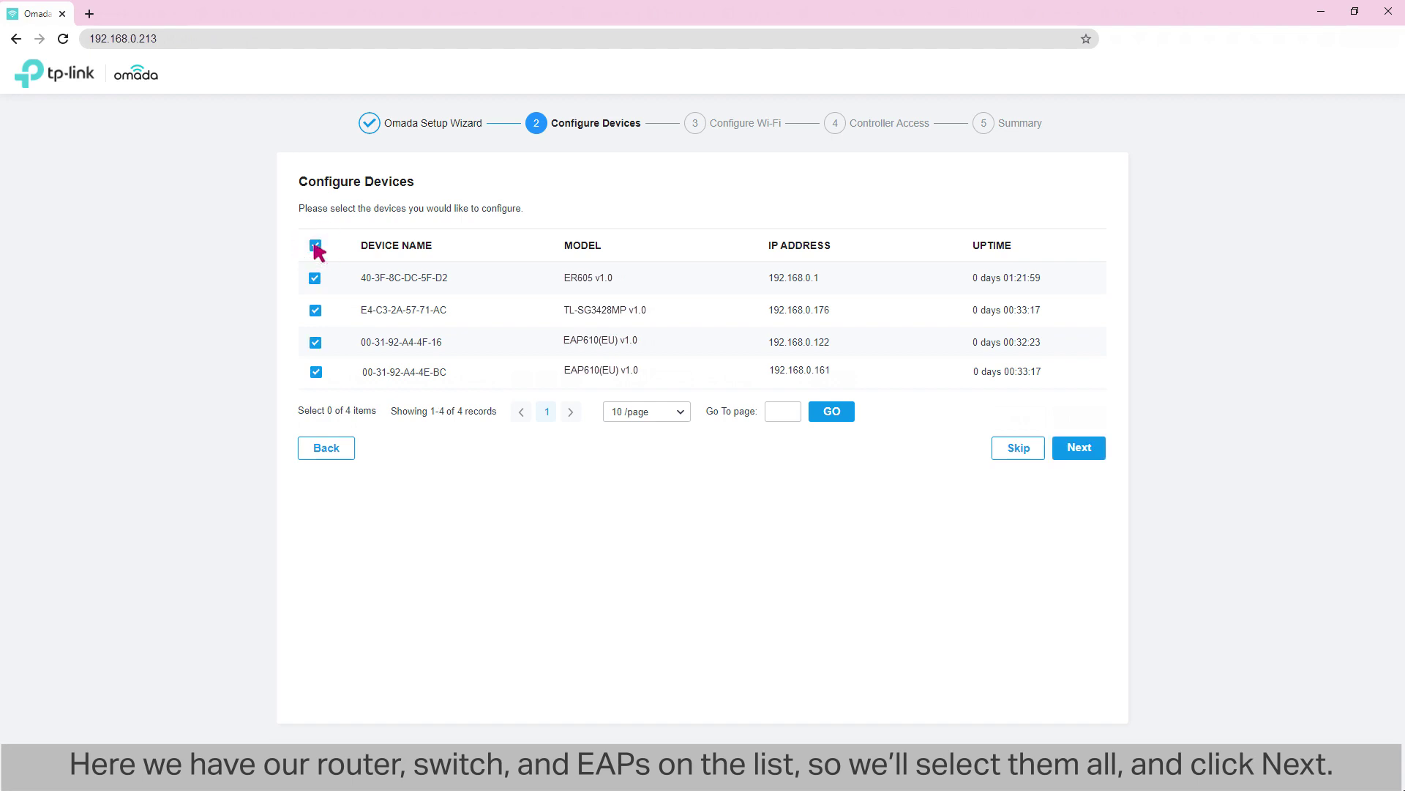
click(1080, 448)
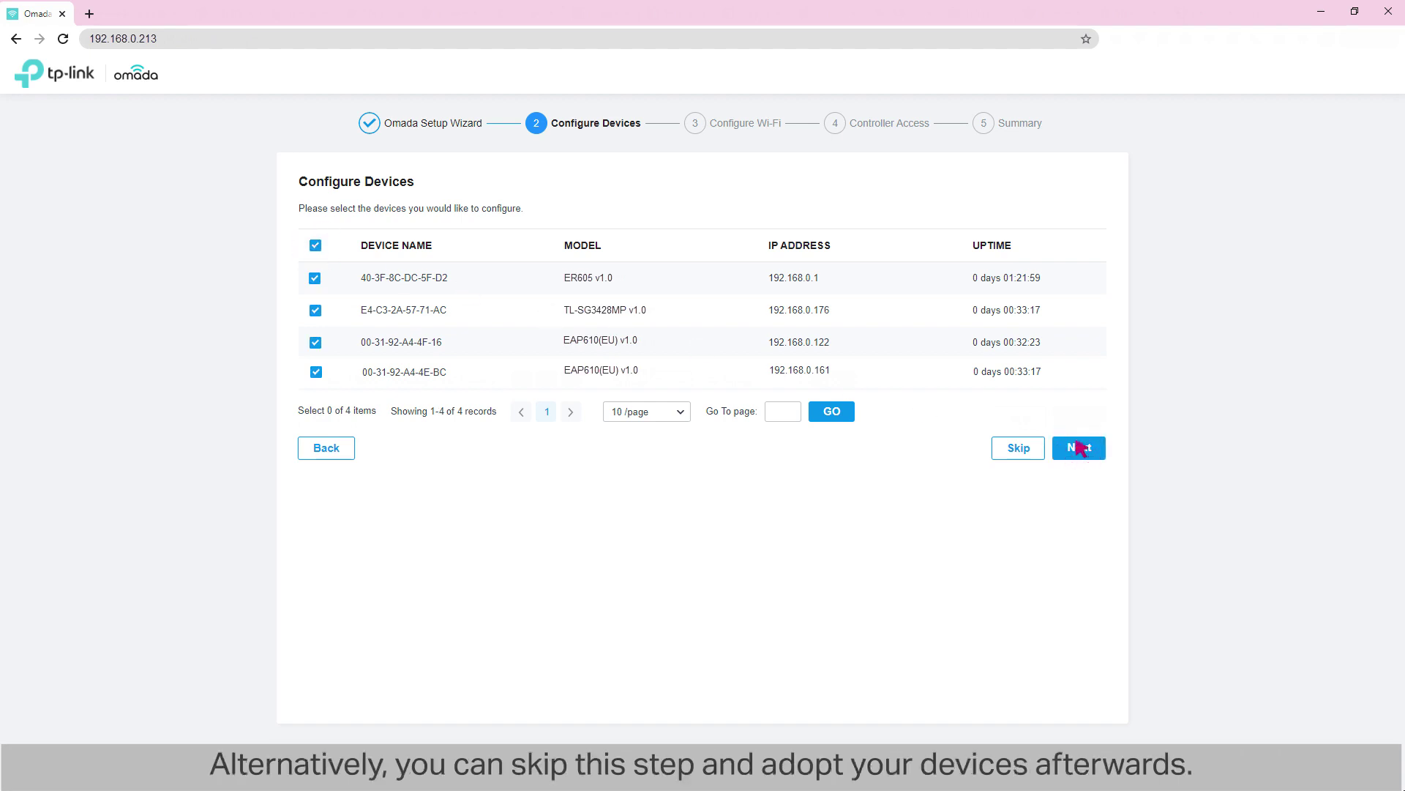
click(1017, 447)
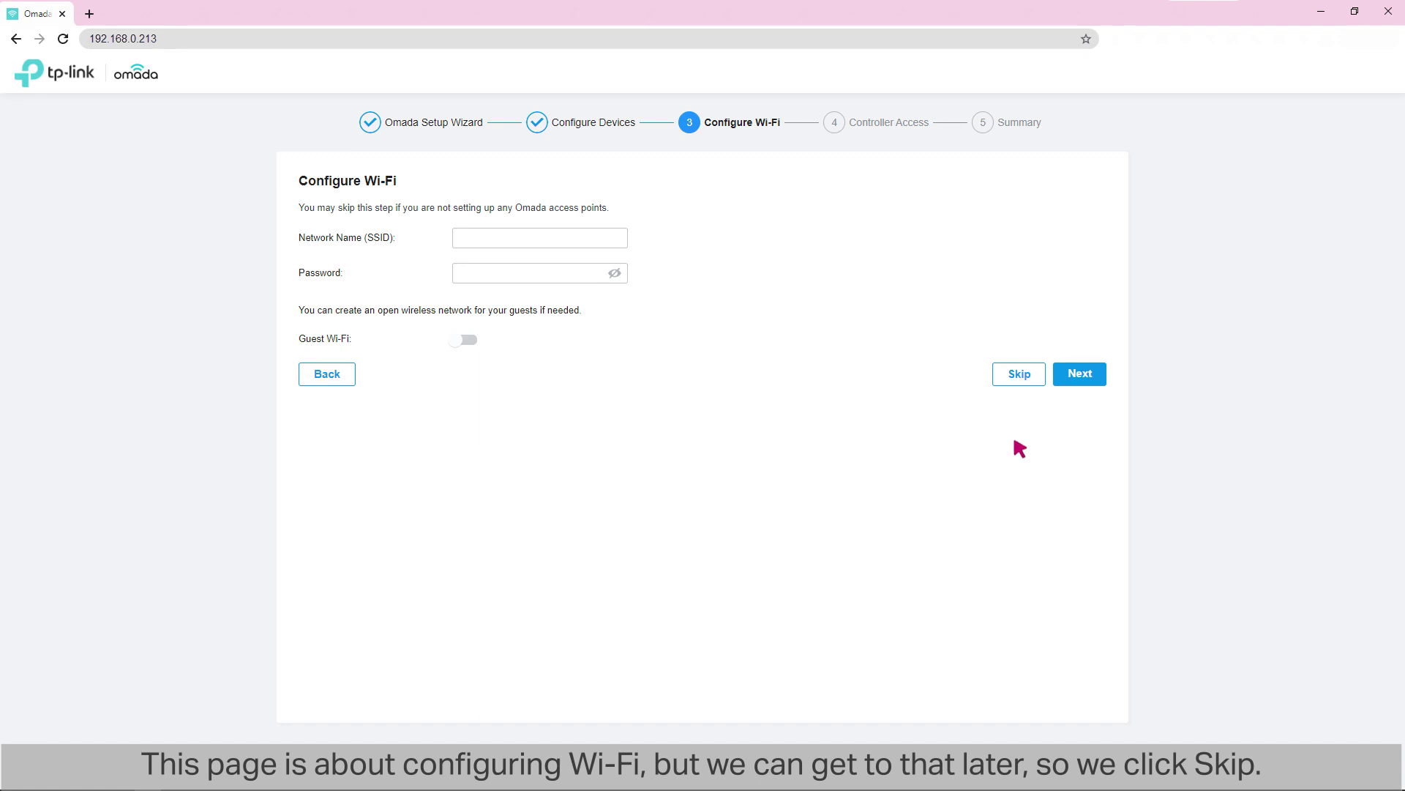
Step: Skip Wi-Fi setup, then enter administrator name 'admin' and the administrator's e-mail address
click(1016, 375)
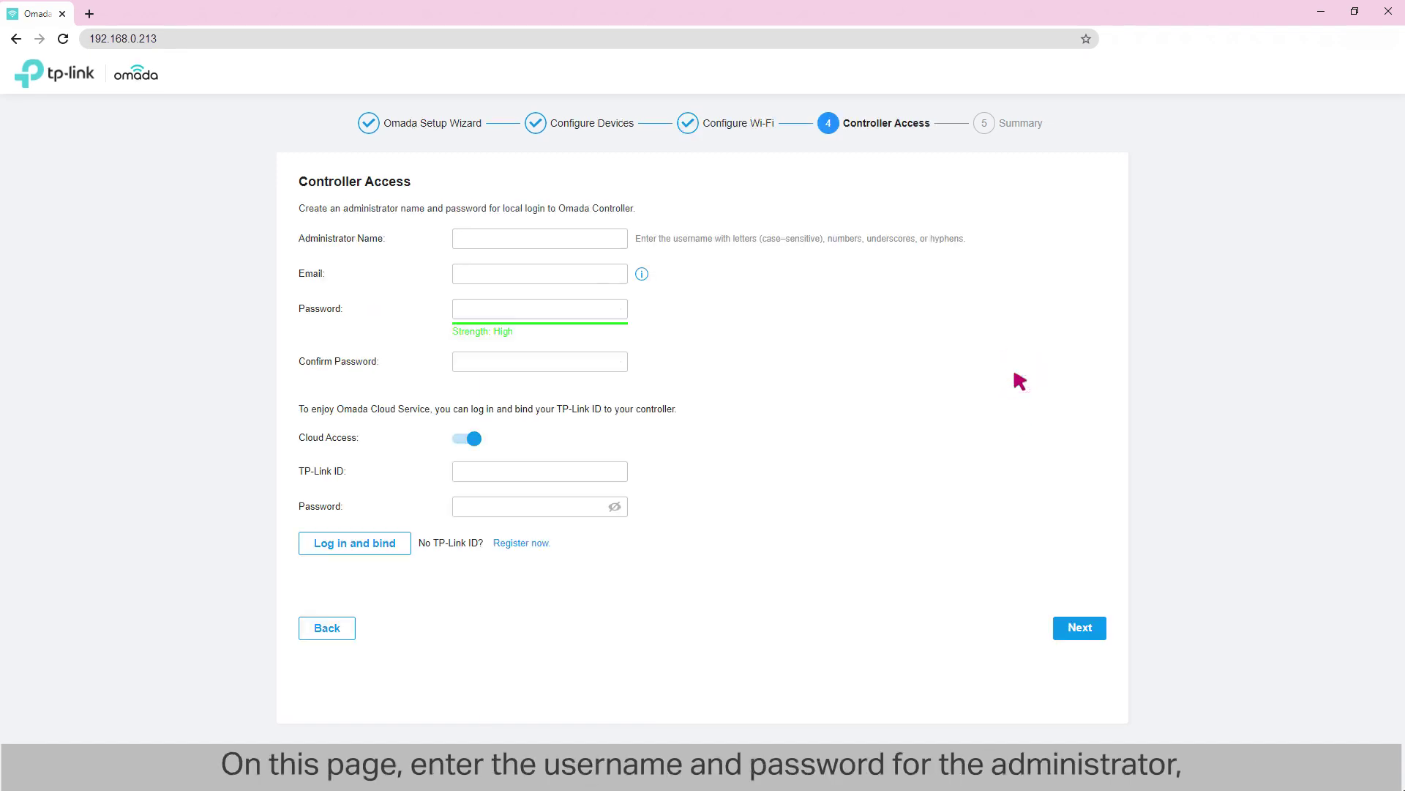
click(515, 242)
text(admin)
click(549, 276)
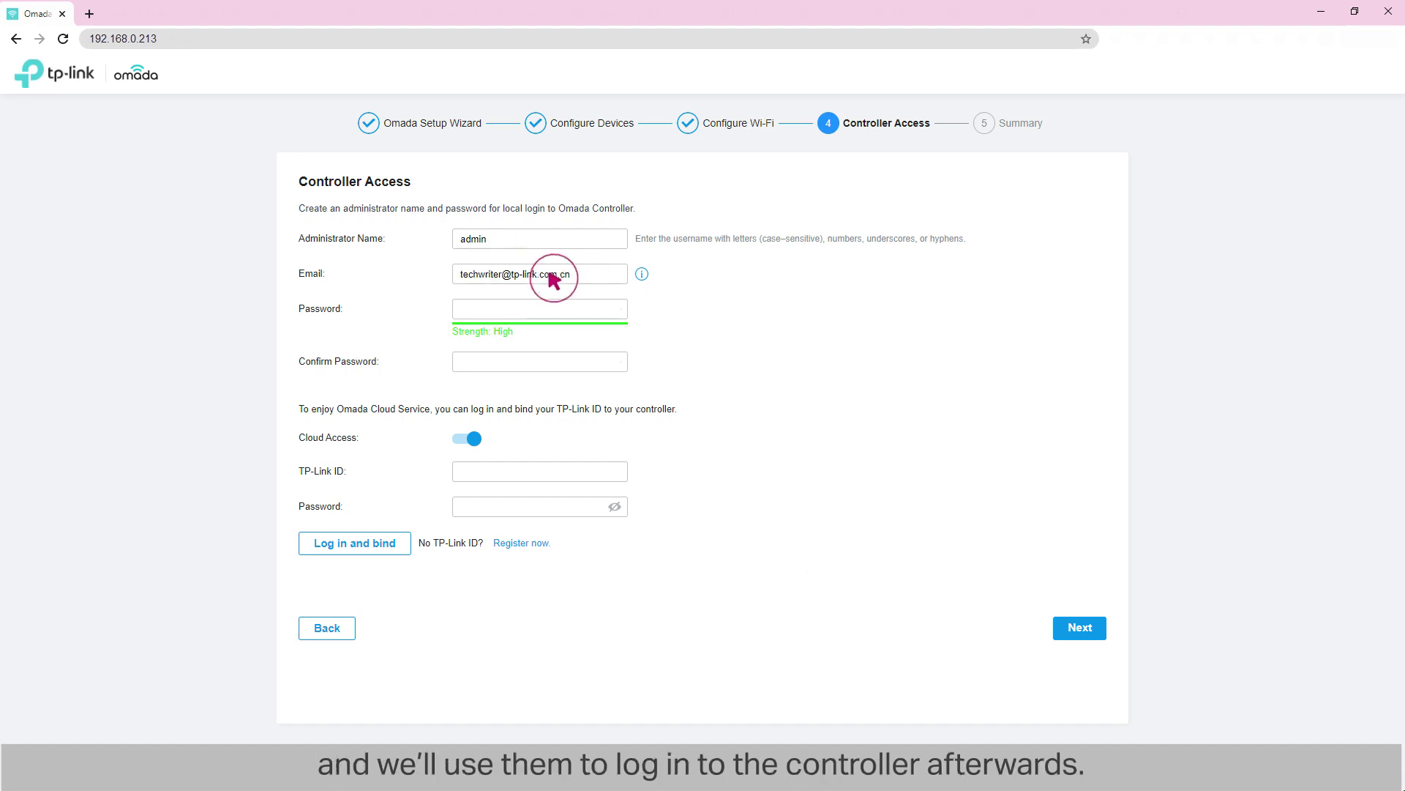
Step: Enter and confirm the administrator password, turn Cloud Access off, and reach the summary
click(514, 310)
key(ctrl+v)
key(Tab)
key(ctrl+v)
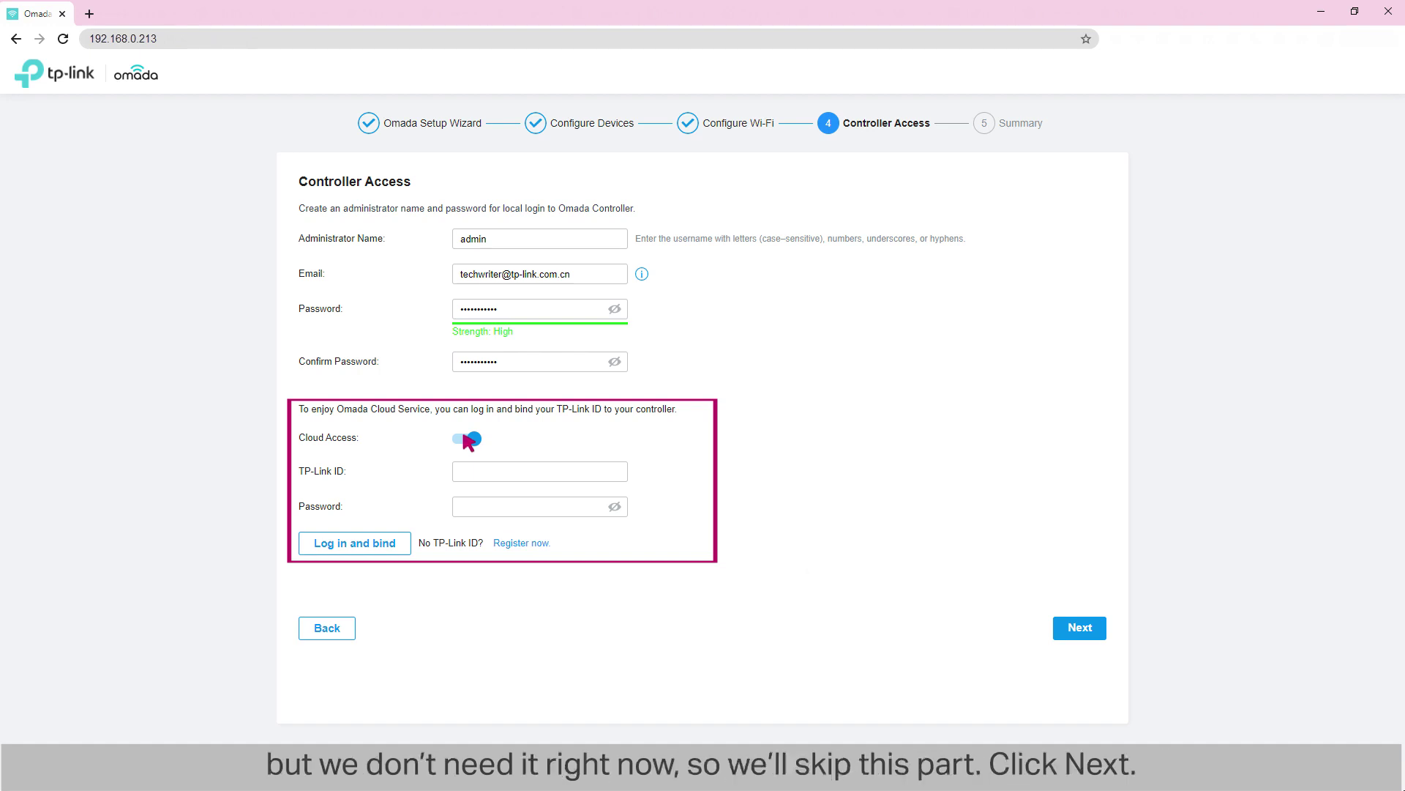
click(466, 438)
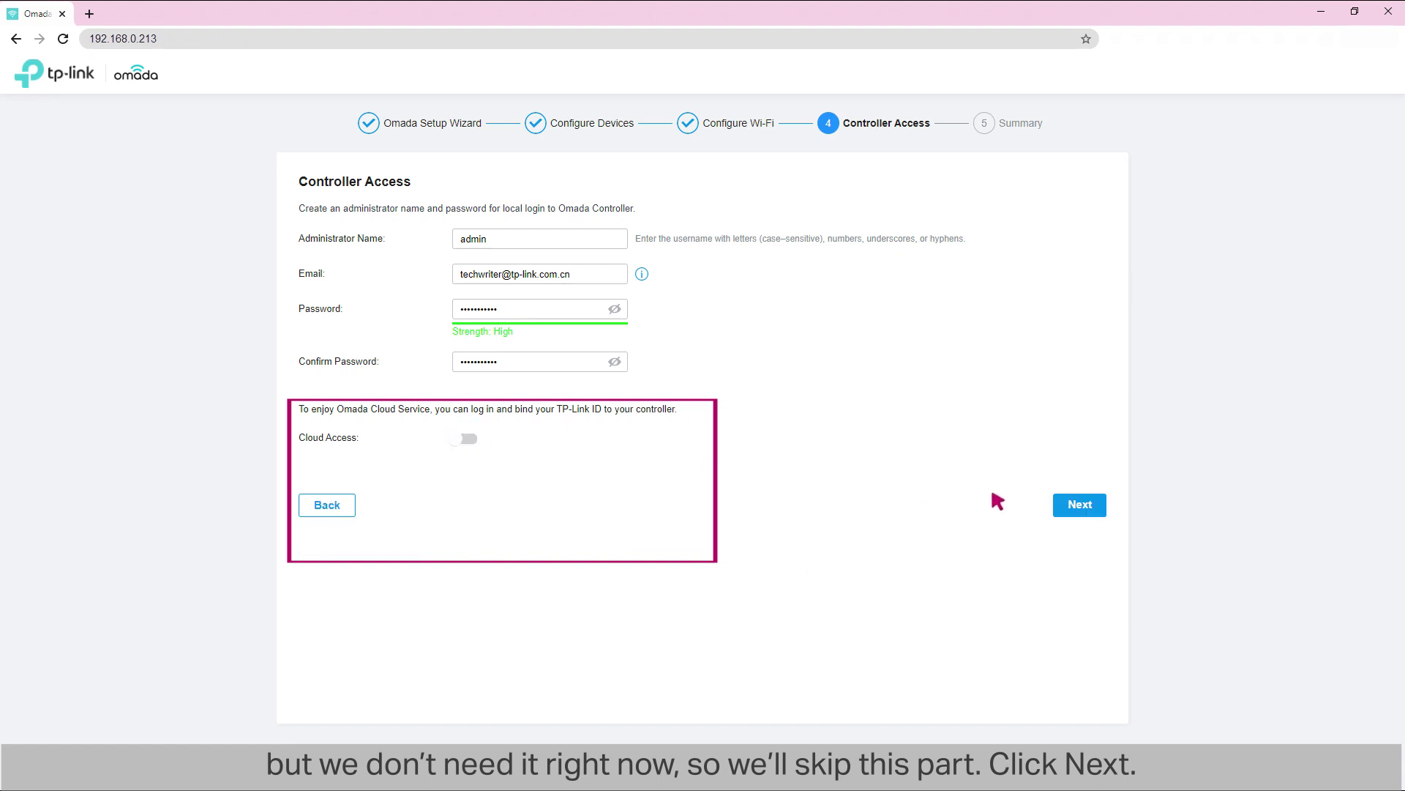
click(1080, 504)
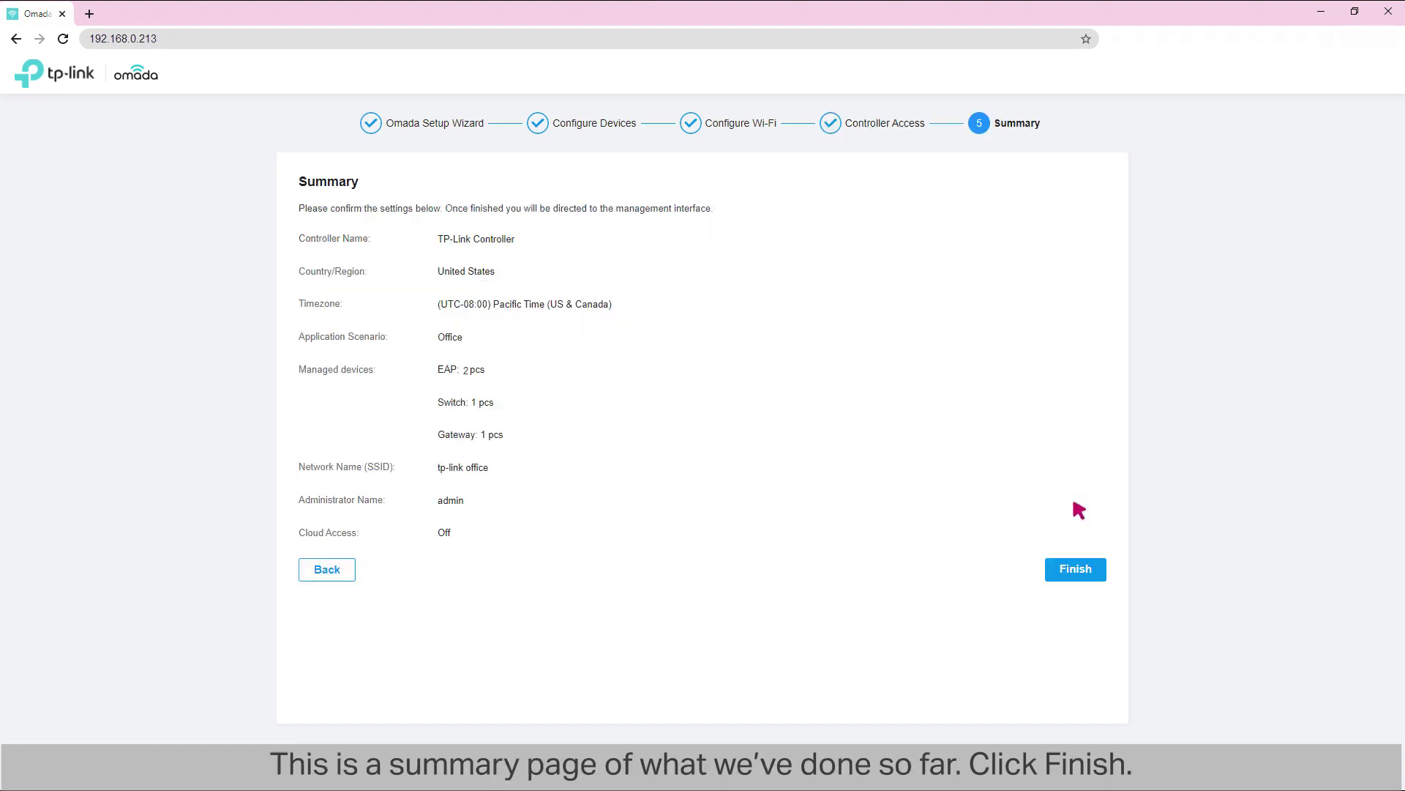
Step: Finish the wizard and sign in to the controller with the admin credentials
click(1079, 571)
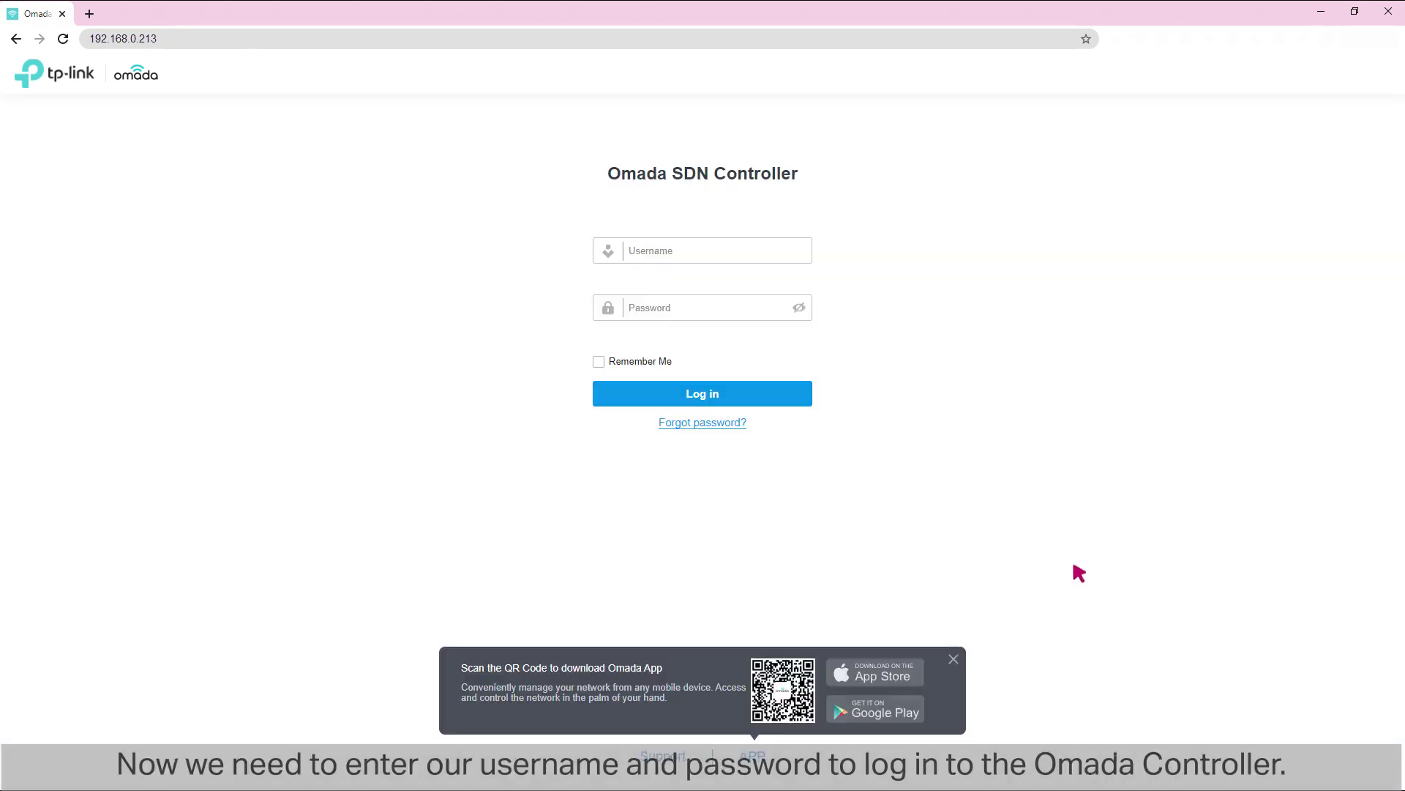
click(681, 253)
click(679, 303)
click(680, 394)
Step: Step through all onboarding tour slides to reach the Dashboard
click(1251, 643)
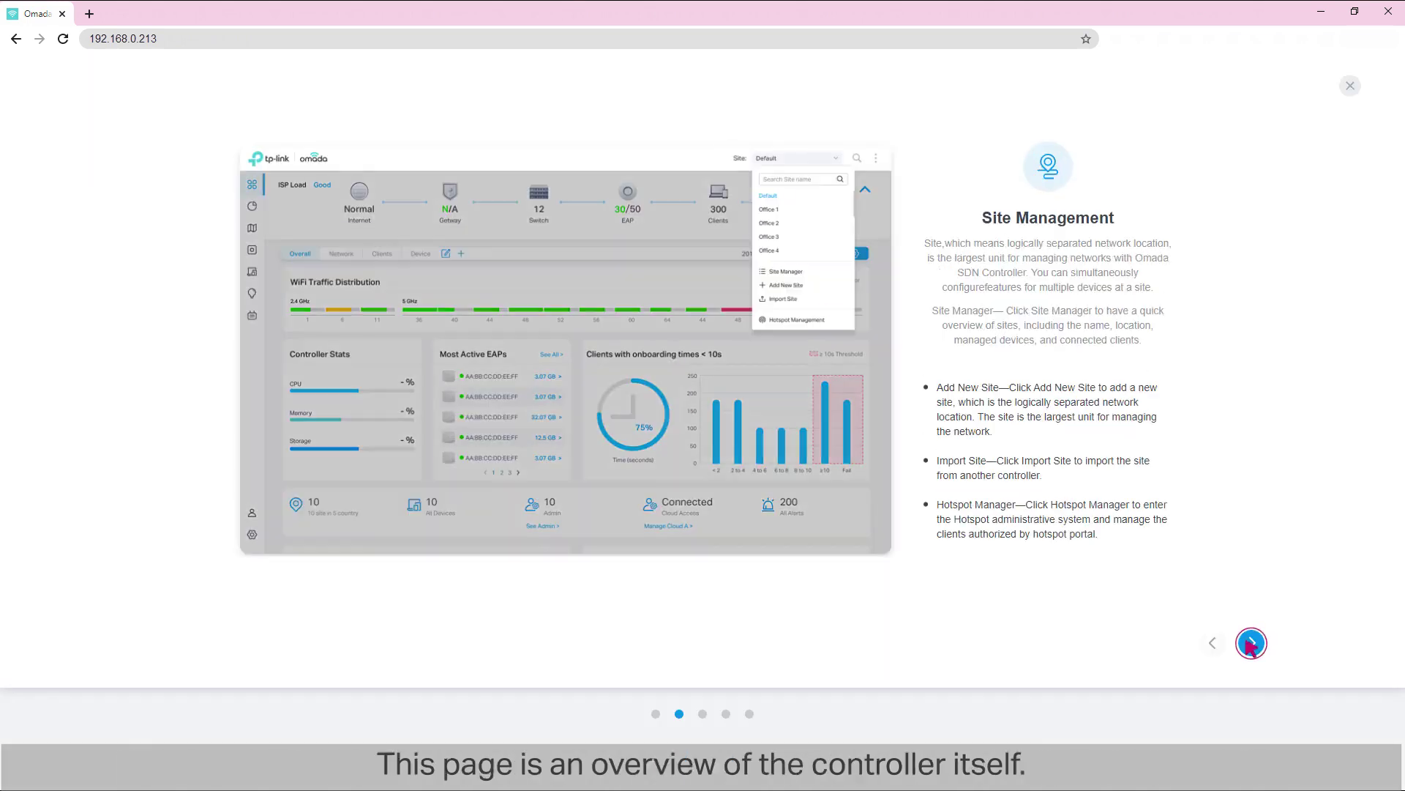
click(1250, 643)
click(1250, 643)
click(1251, 642)
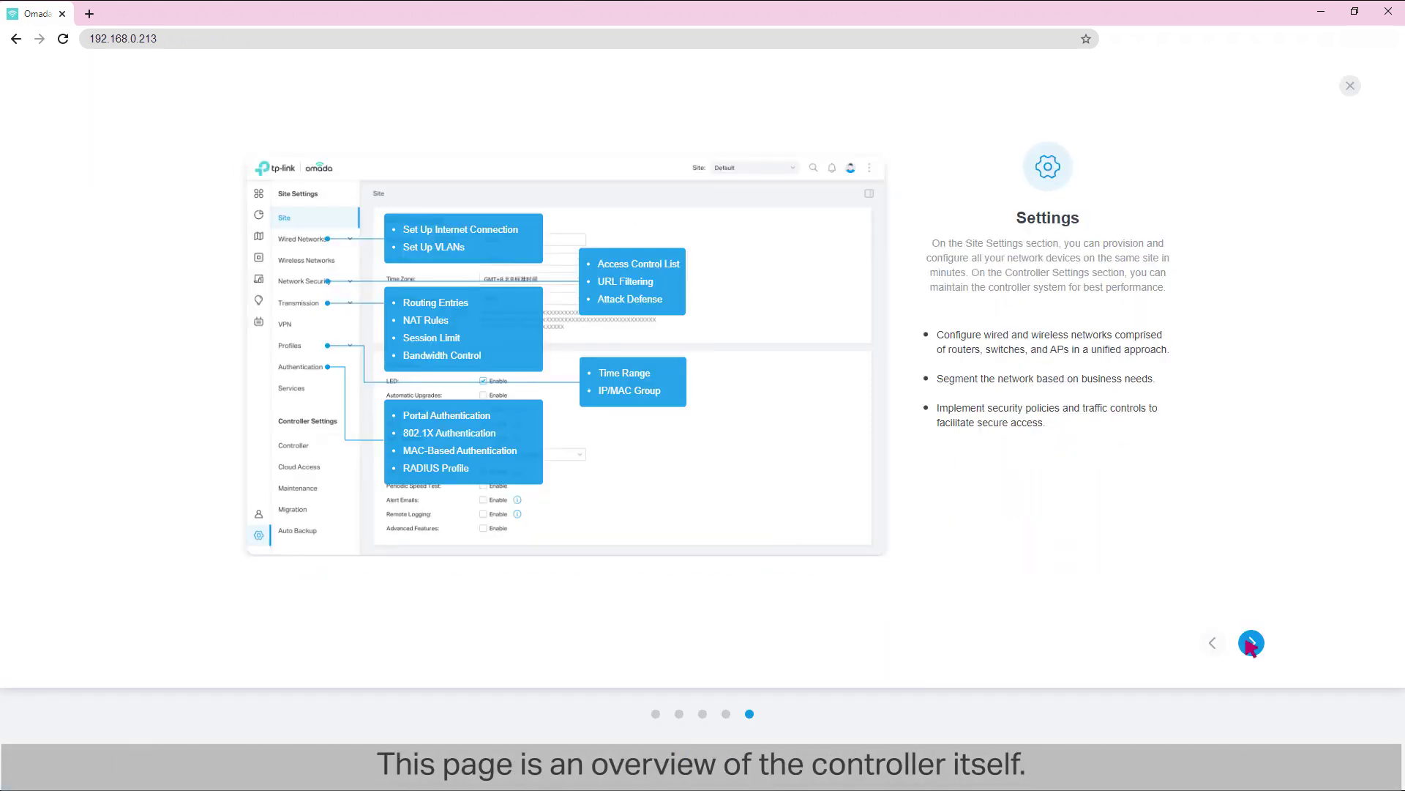
click(1251, 642)
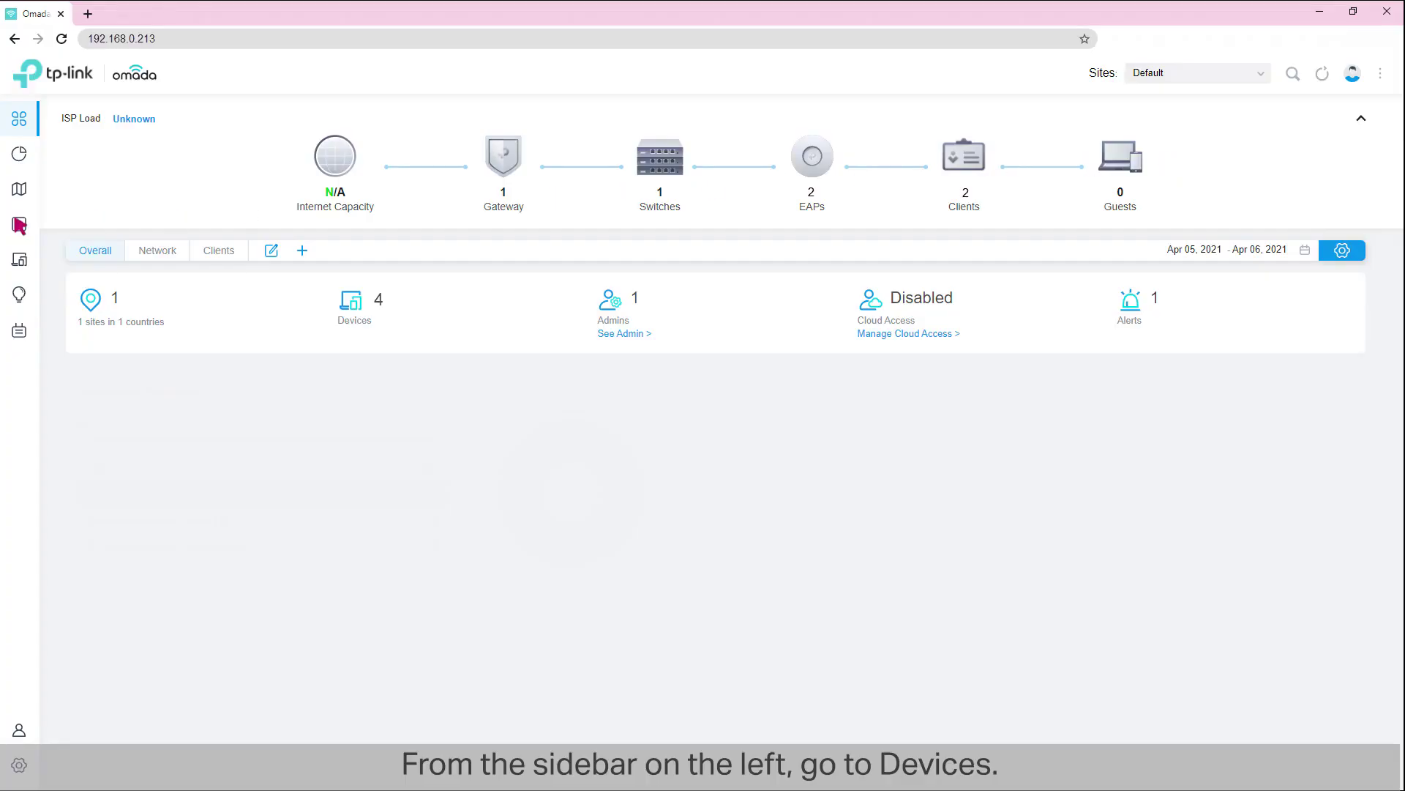
Step: Adopt the pending ER605 gateway from the Devices list, then view the topology map and statistics
click(19, 224)
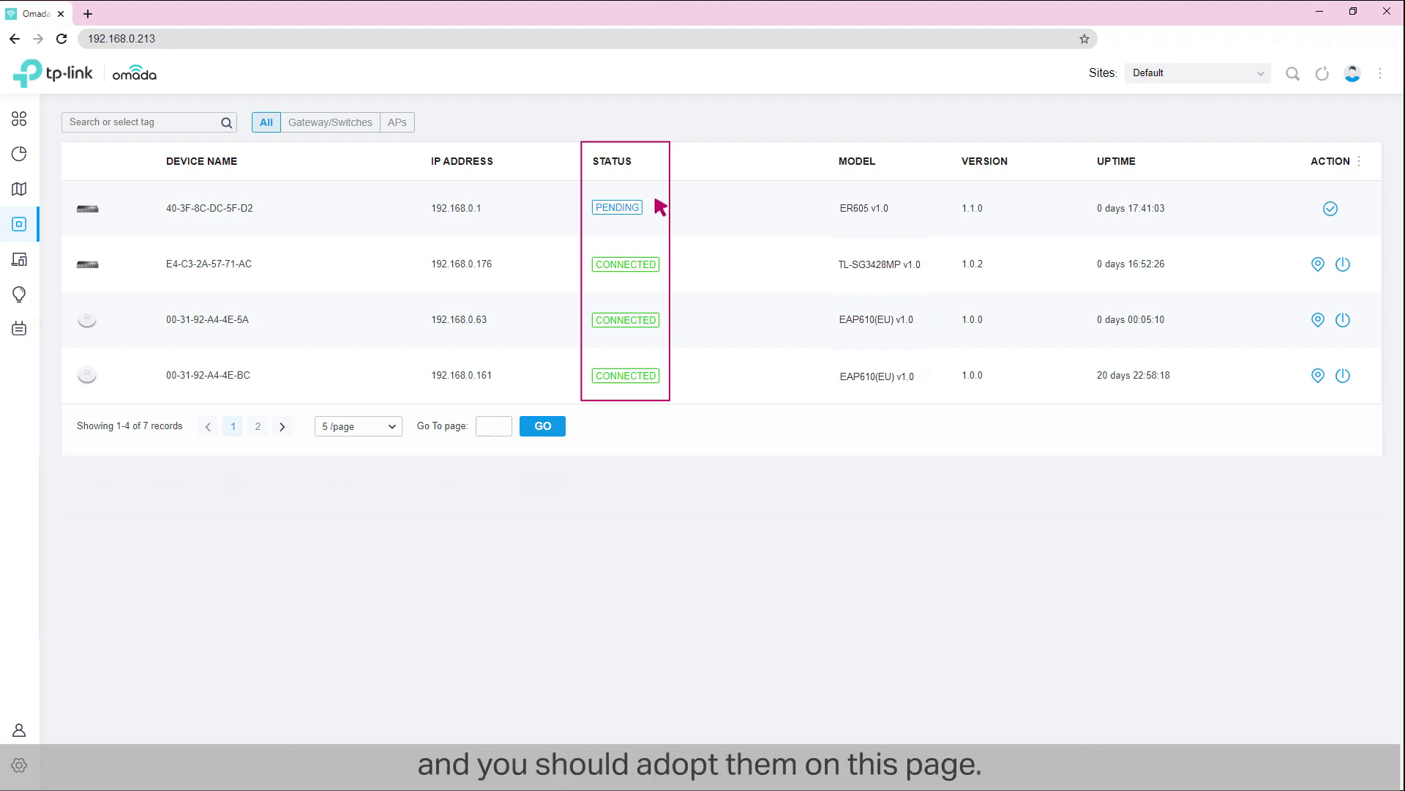
click(1330, 209)
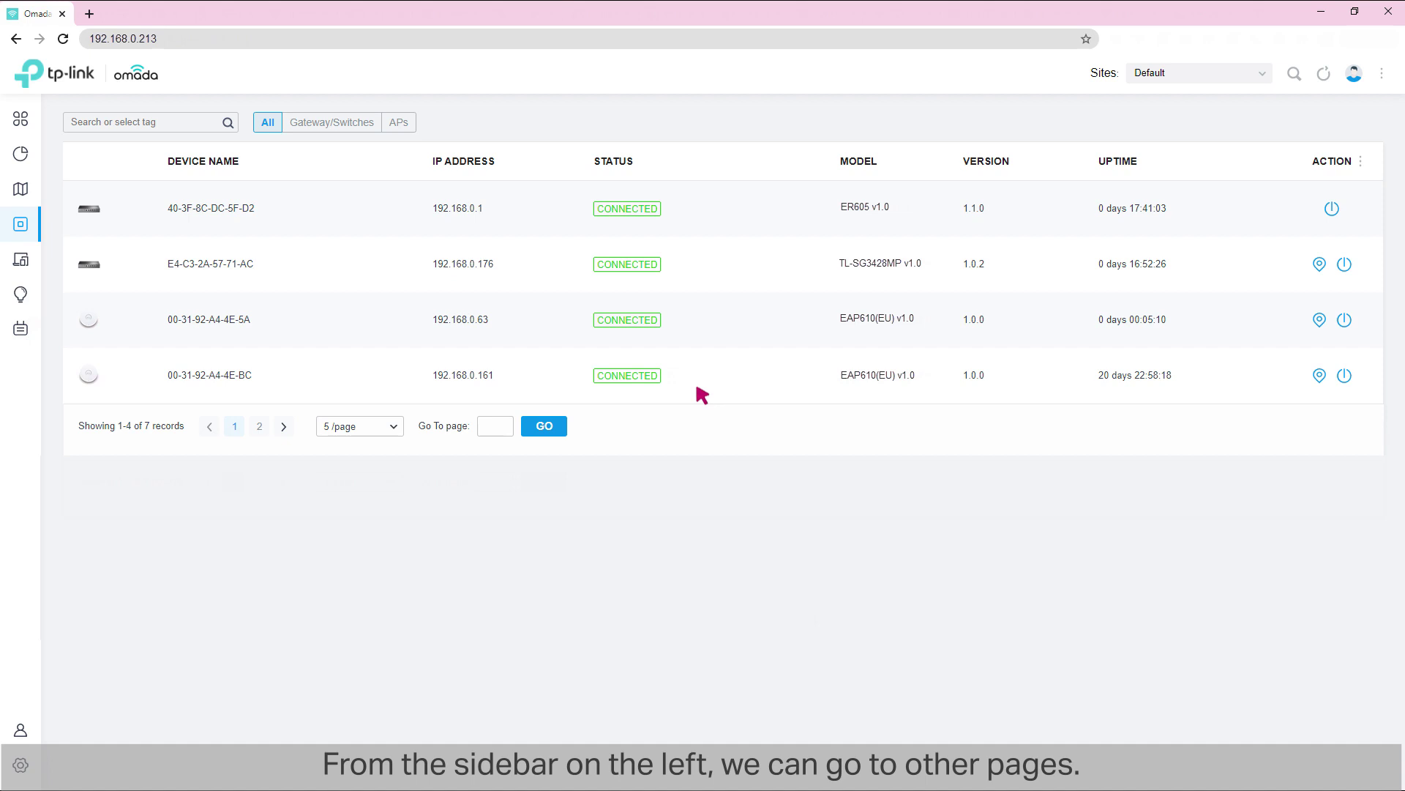
click(19, 187)
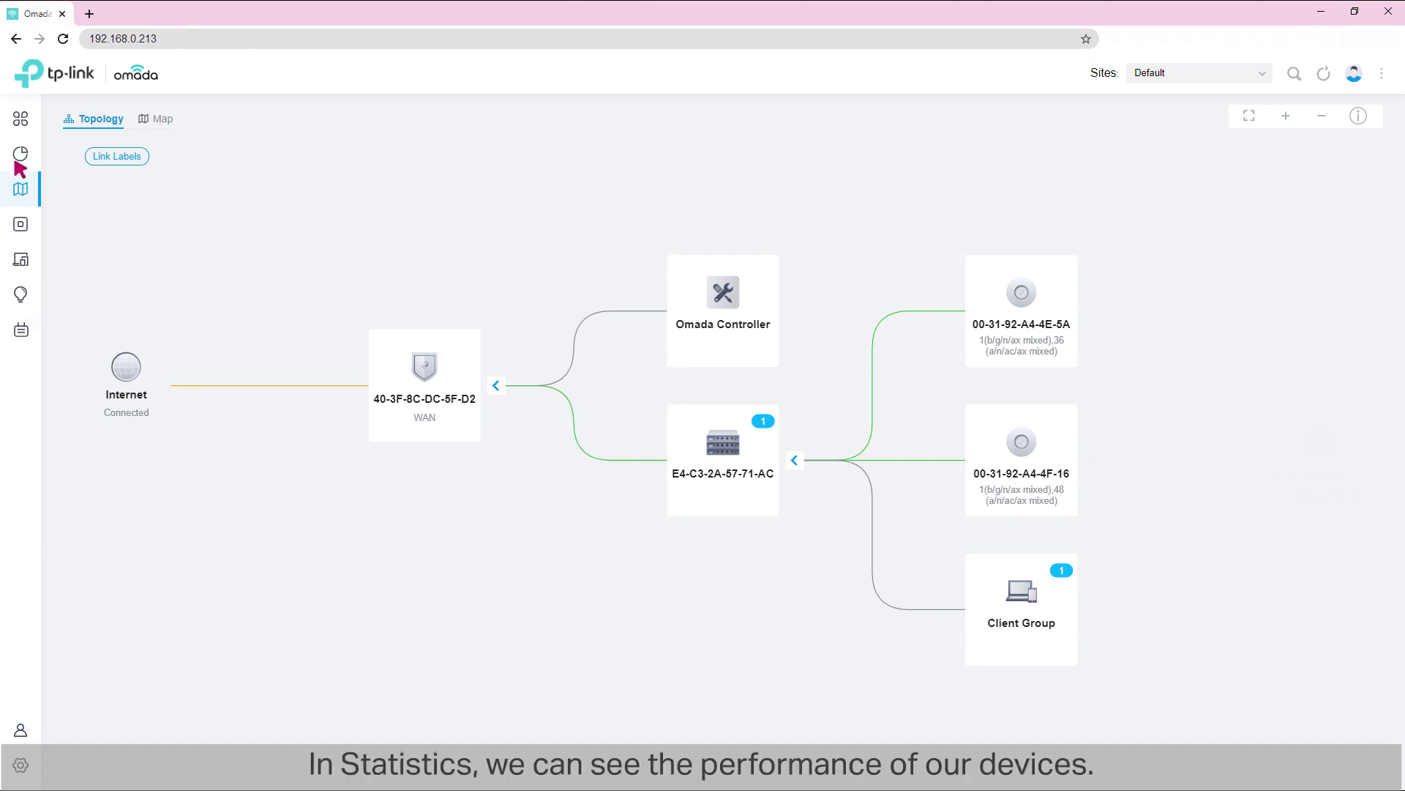
click(20, 153)
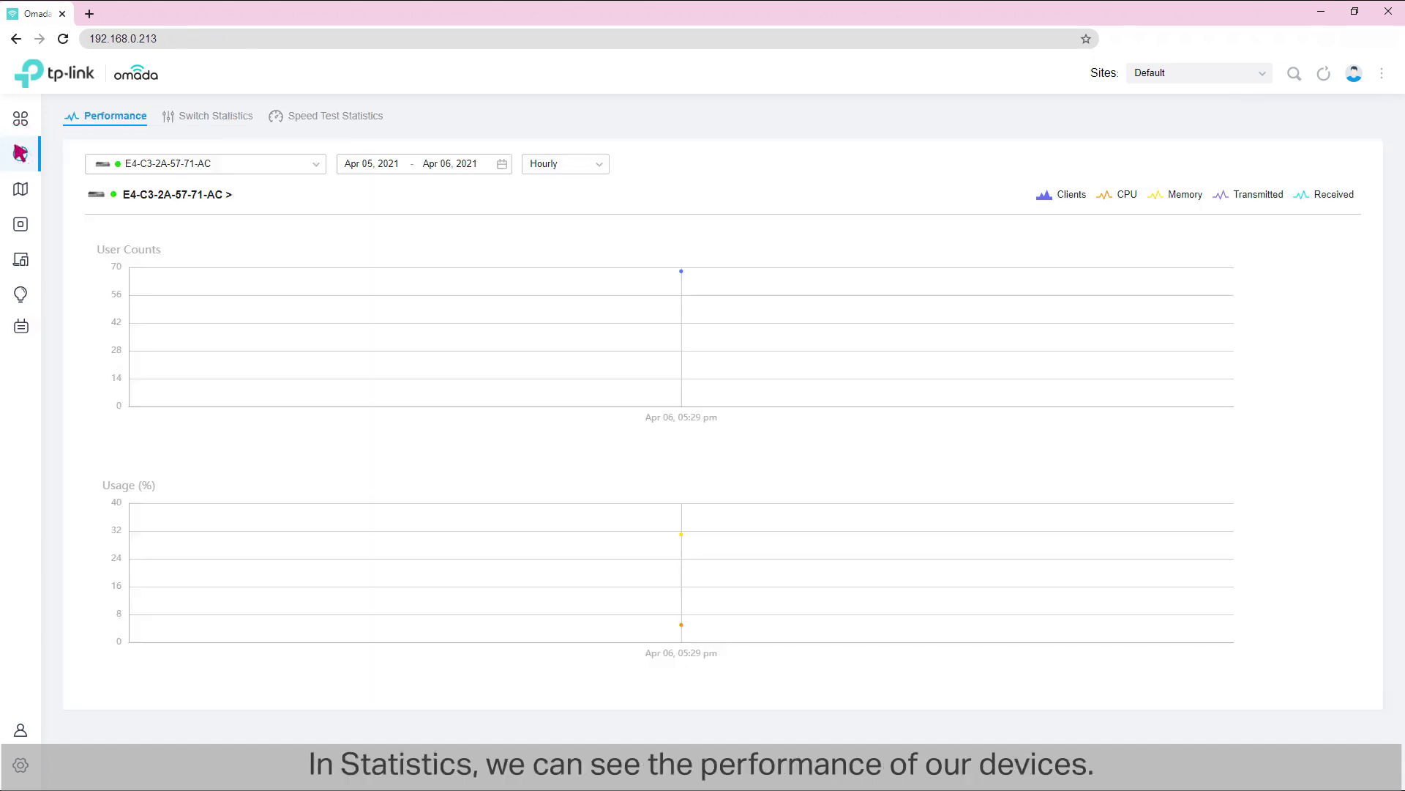
Step: View the two wired clients, then open Insights' Known Clients list
click(20, 259)
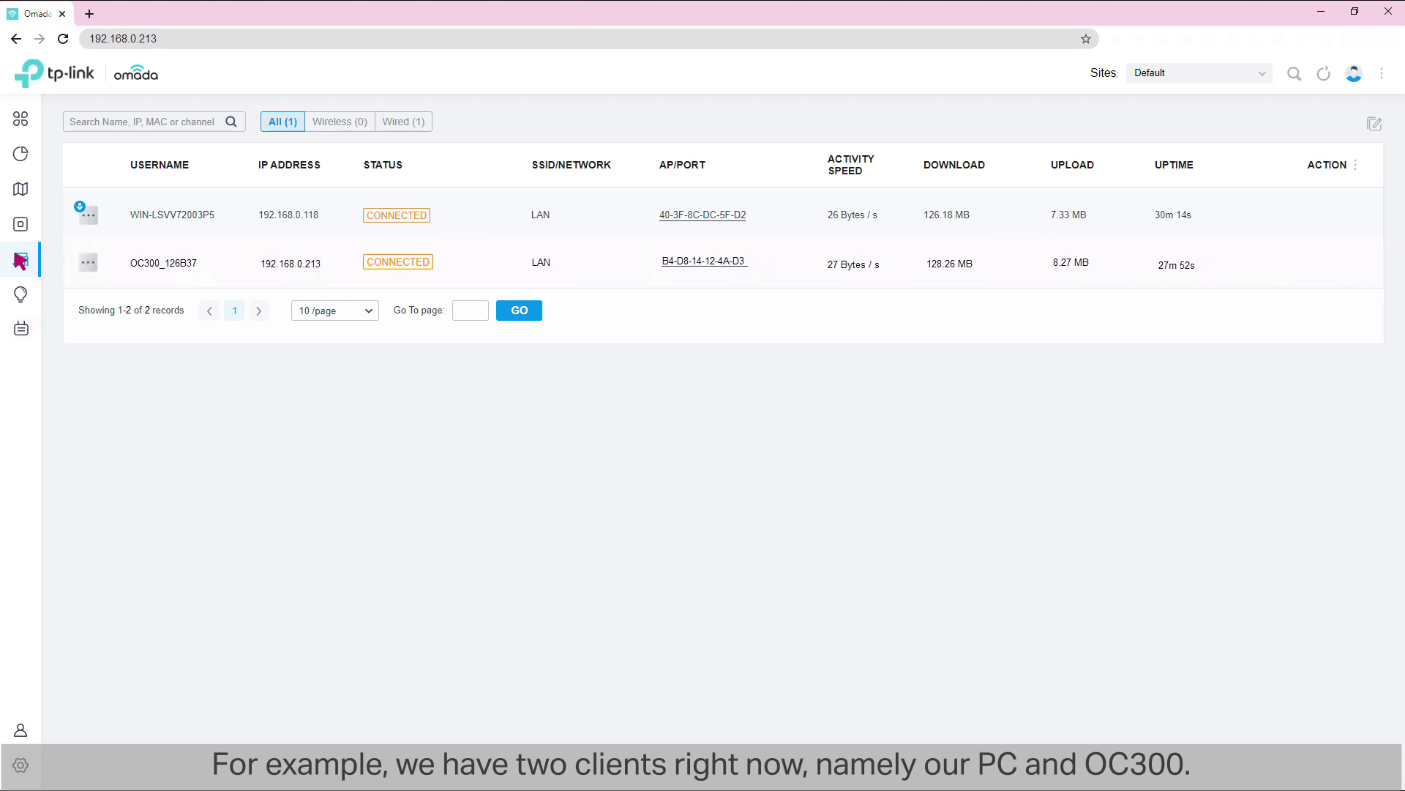
click(21, 294)
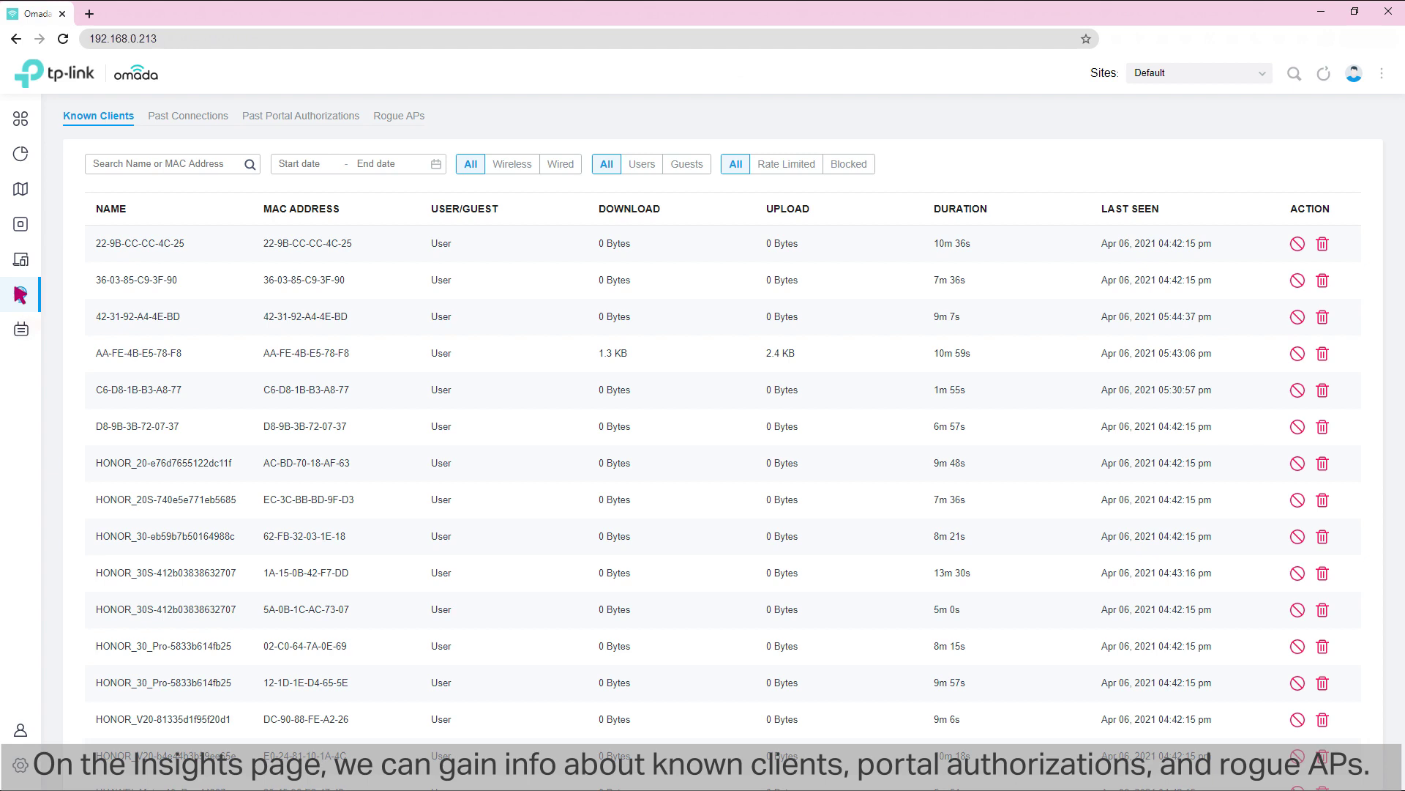
Step: Open the Log page of site alerts
click(20, 328)
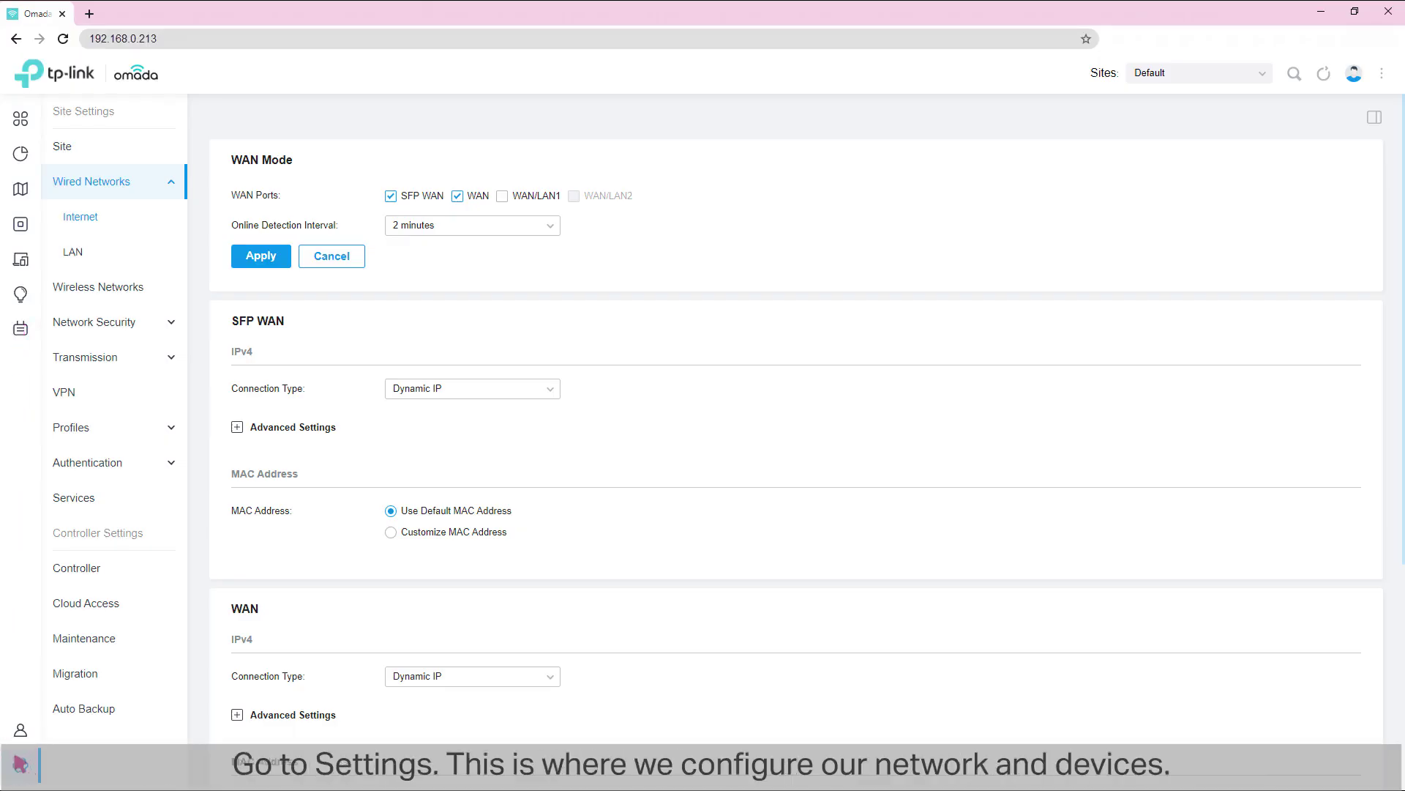
Step: Switch the WAN to Static IP with address 10.10.10.20 and mask 255.255.255.0
click(81, 220)
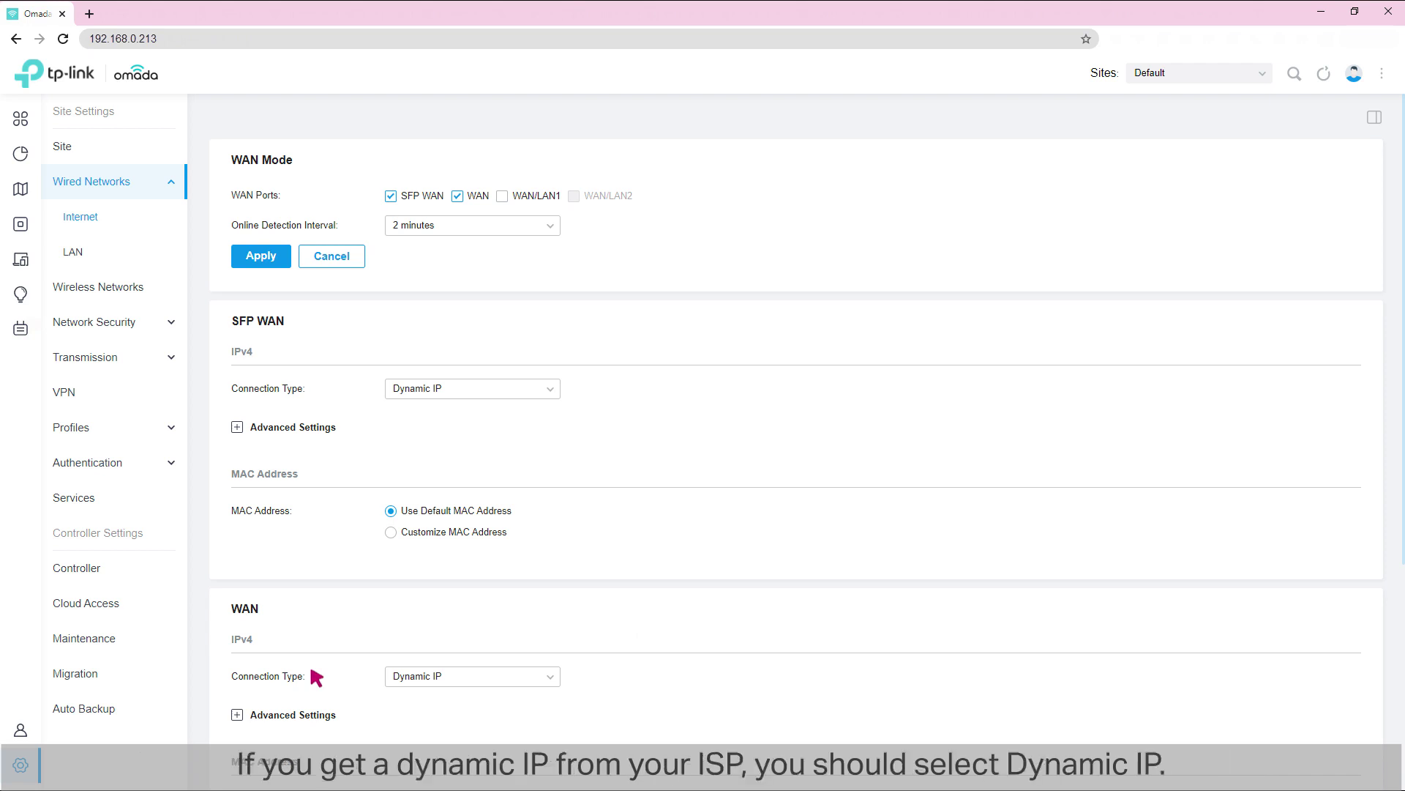
click(451, 674)
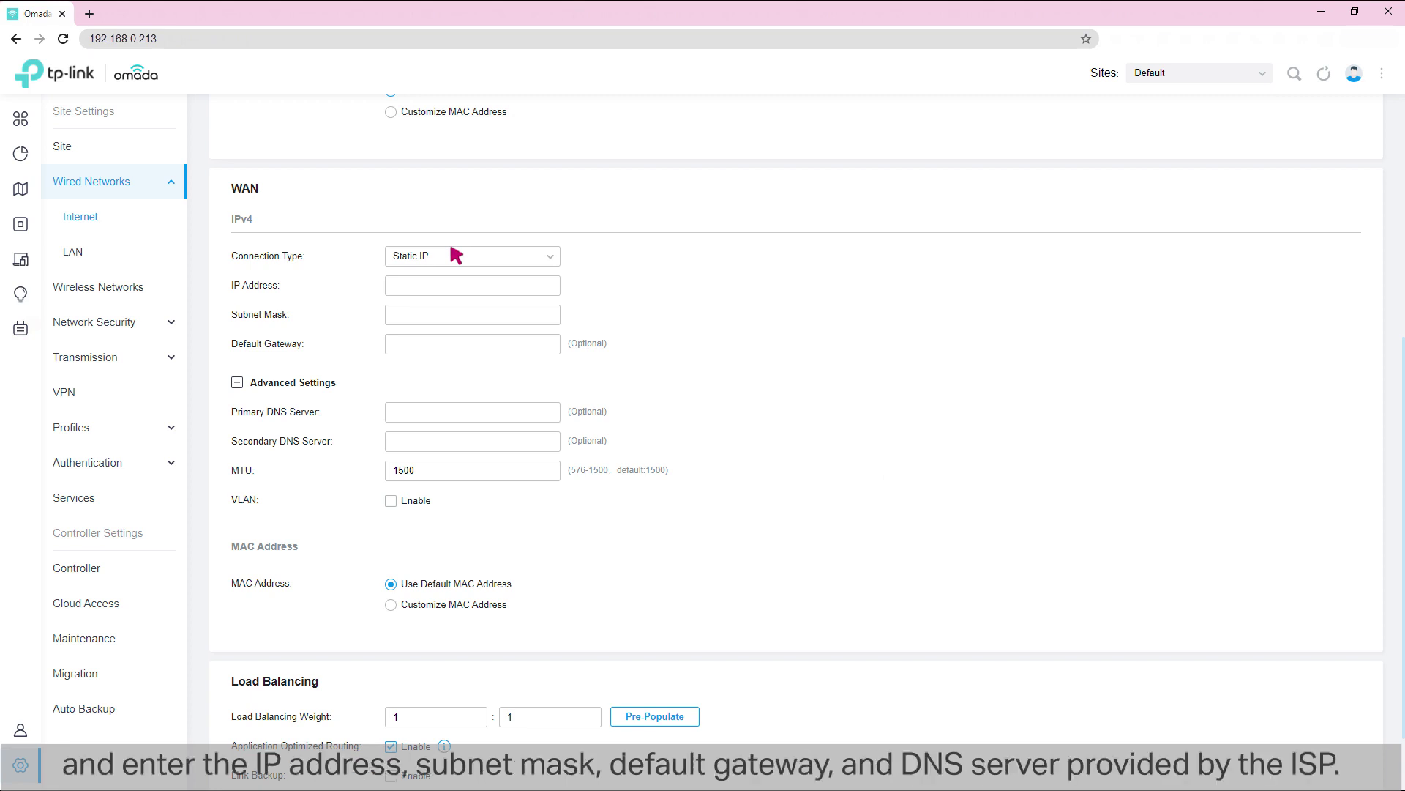
click(551, 284)
text(10.10.10.20)
click(556, 313)
text(255.255.255.0)
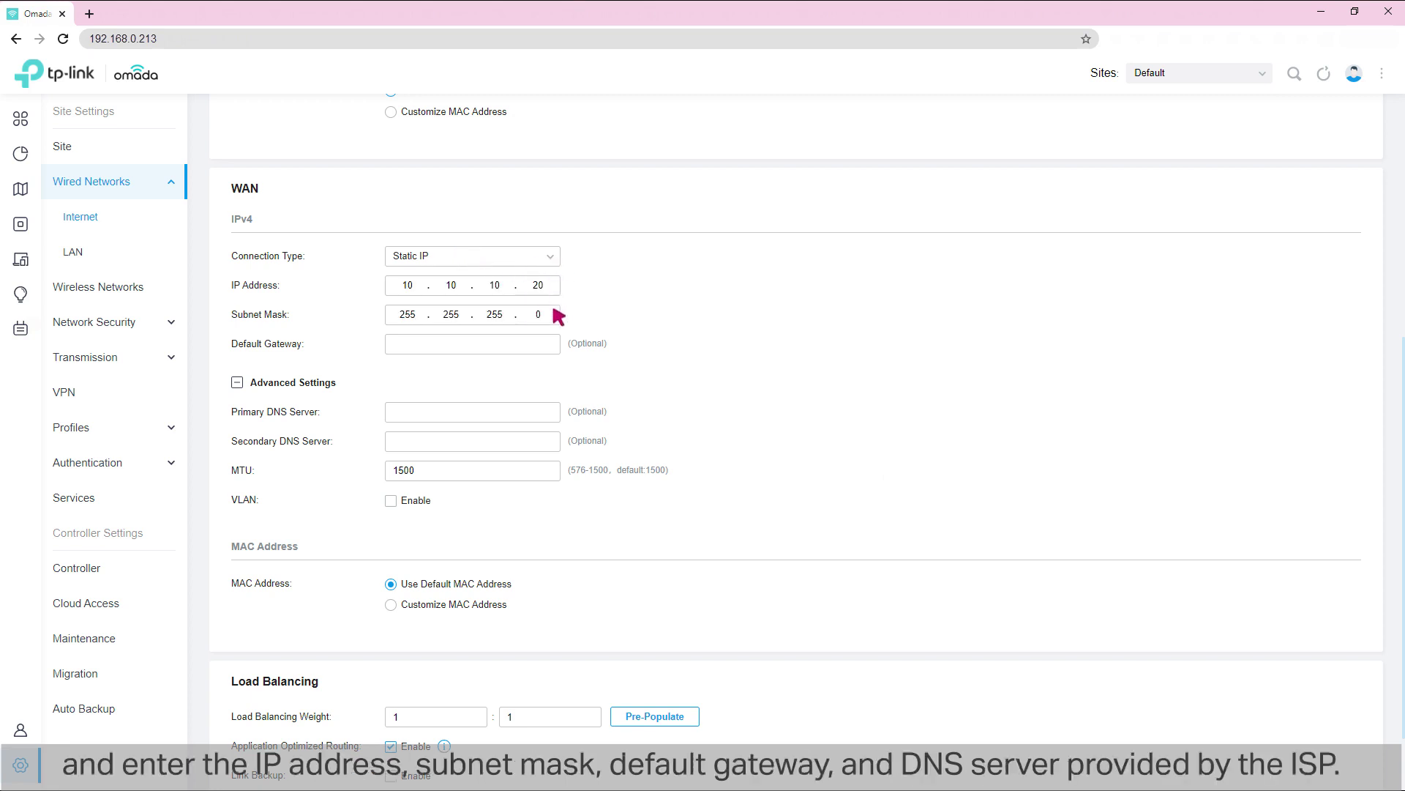
Step: Set gateway 10.10.10.1 and DNS servers 10.10.10.13 and 10.10.10.14, then apply
click(557, 343)
text(10.10.10.1)
click(557, 411)
text(10.10.10.13)
key(Tab)
text(10.10.10.14)
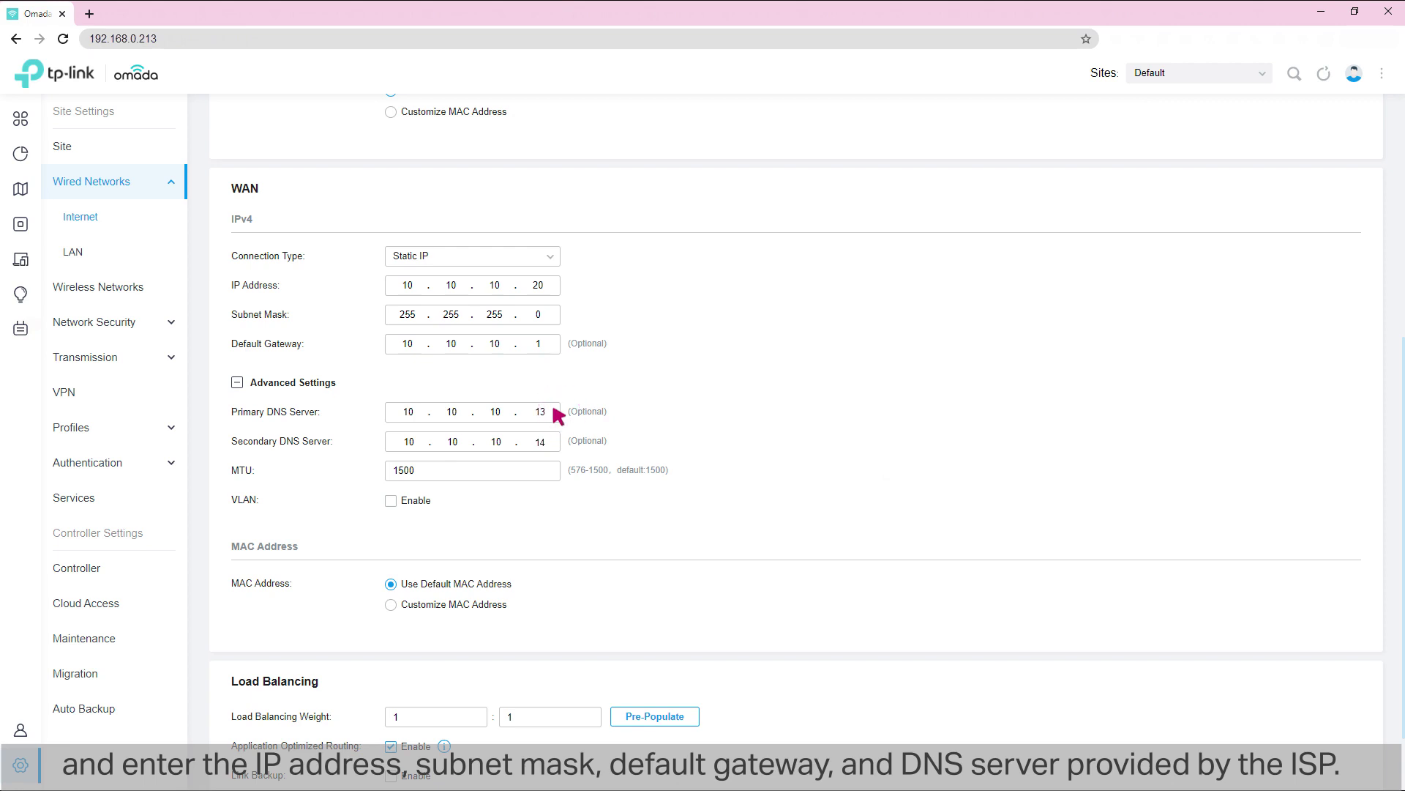
scroll(557, 414, down, 1)
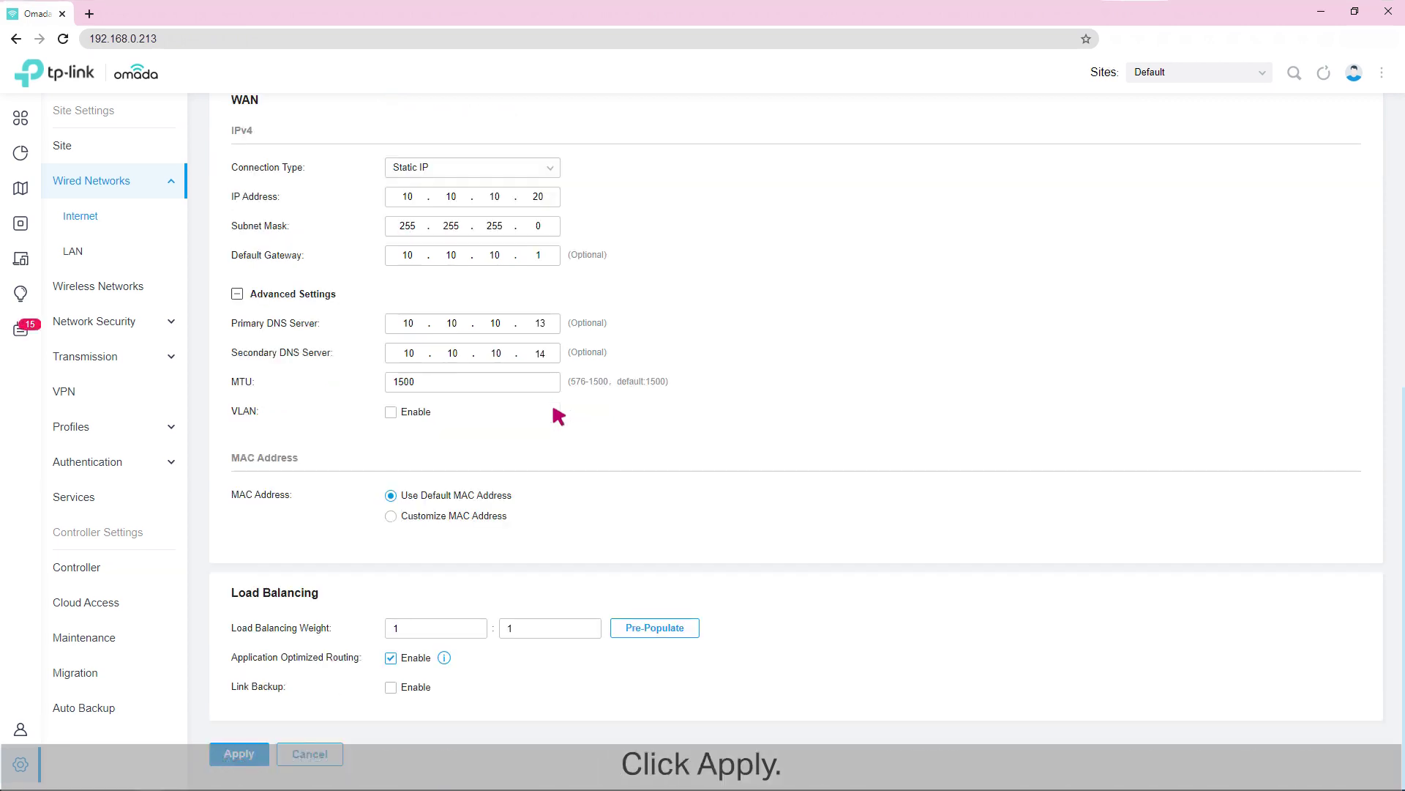
click(240, 753)
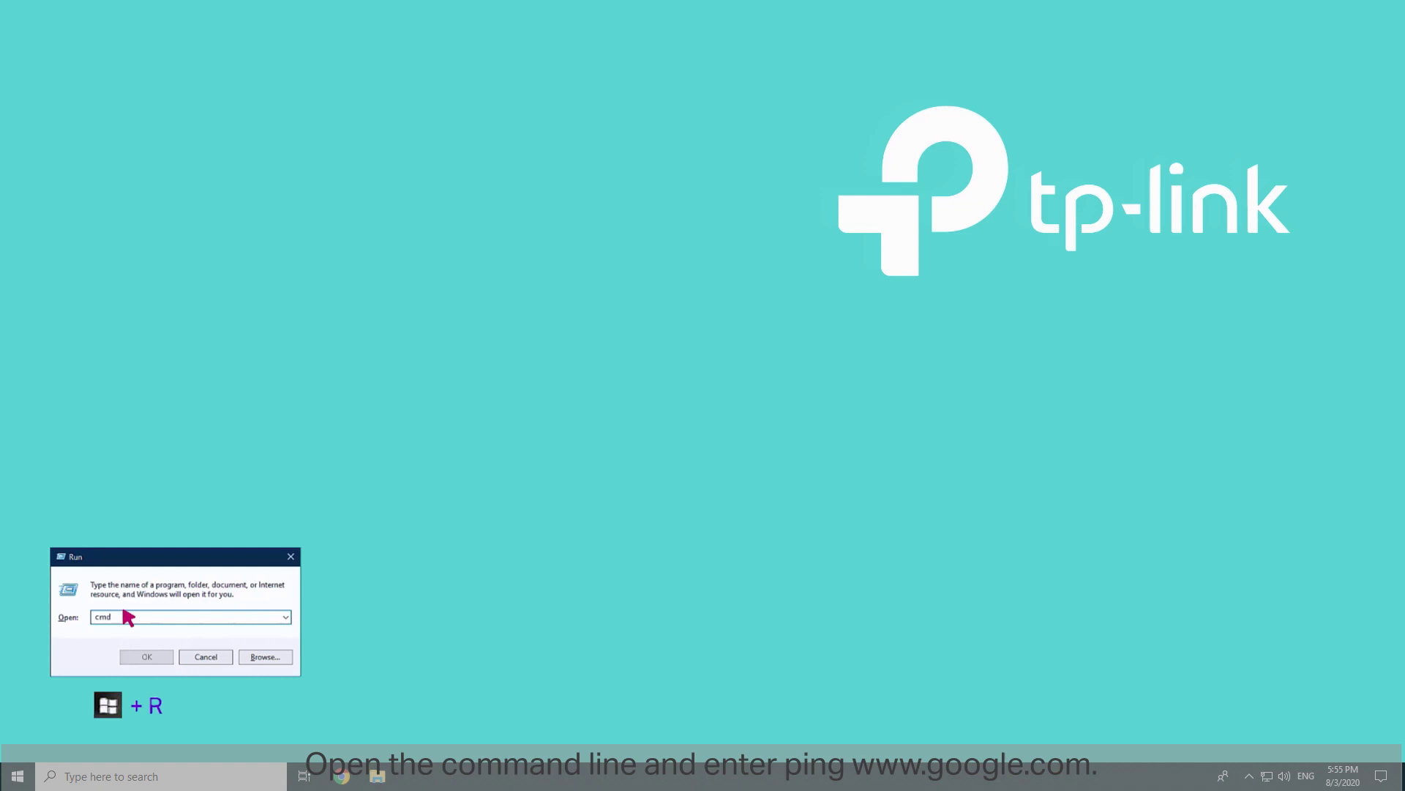
key(Return)
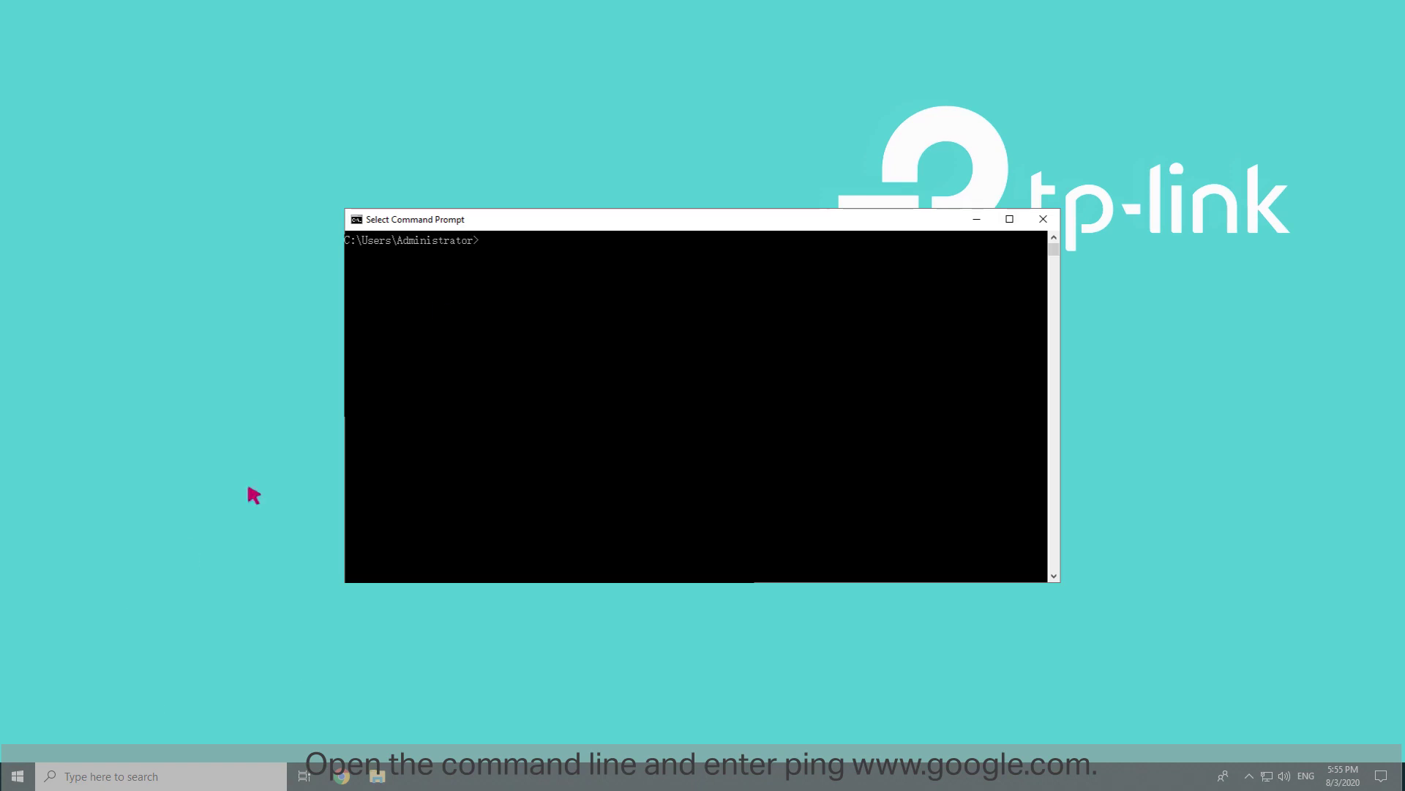
text(ping www.google.com)
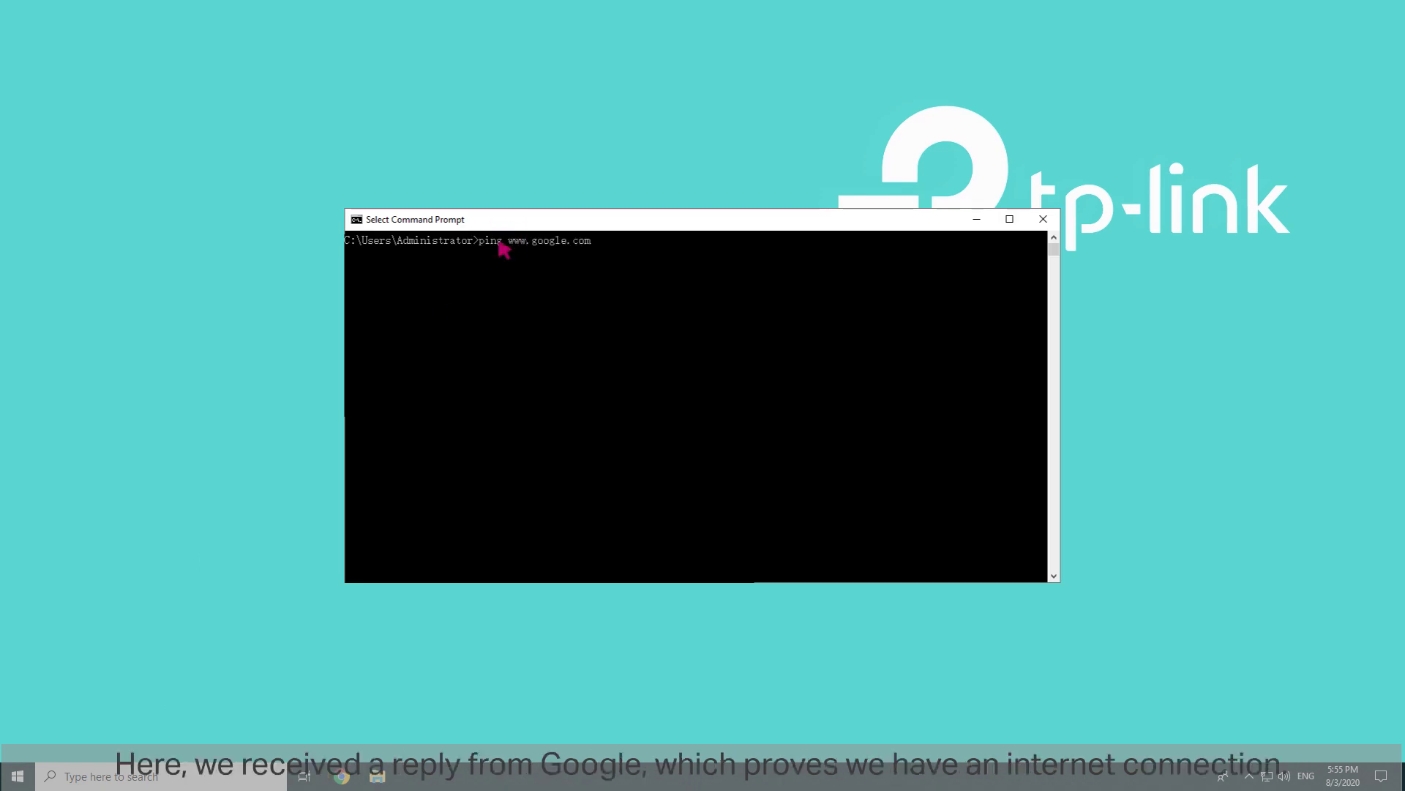
key(Return)
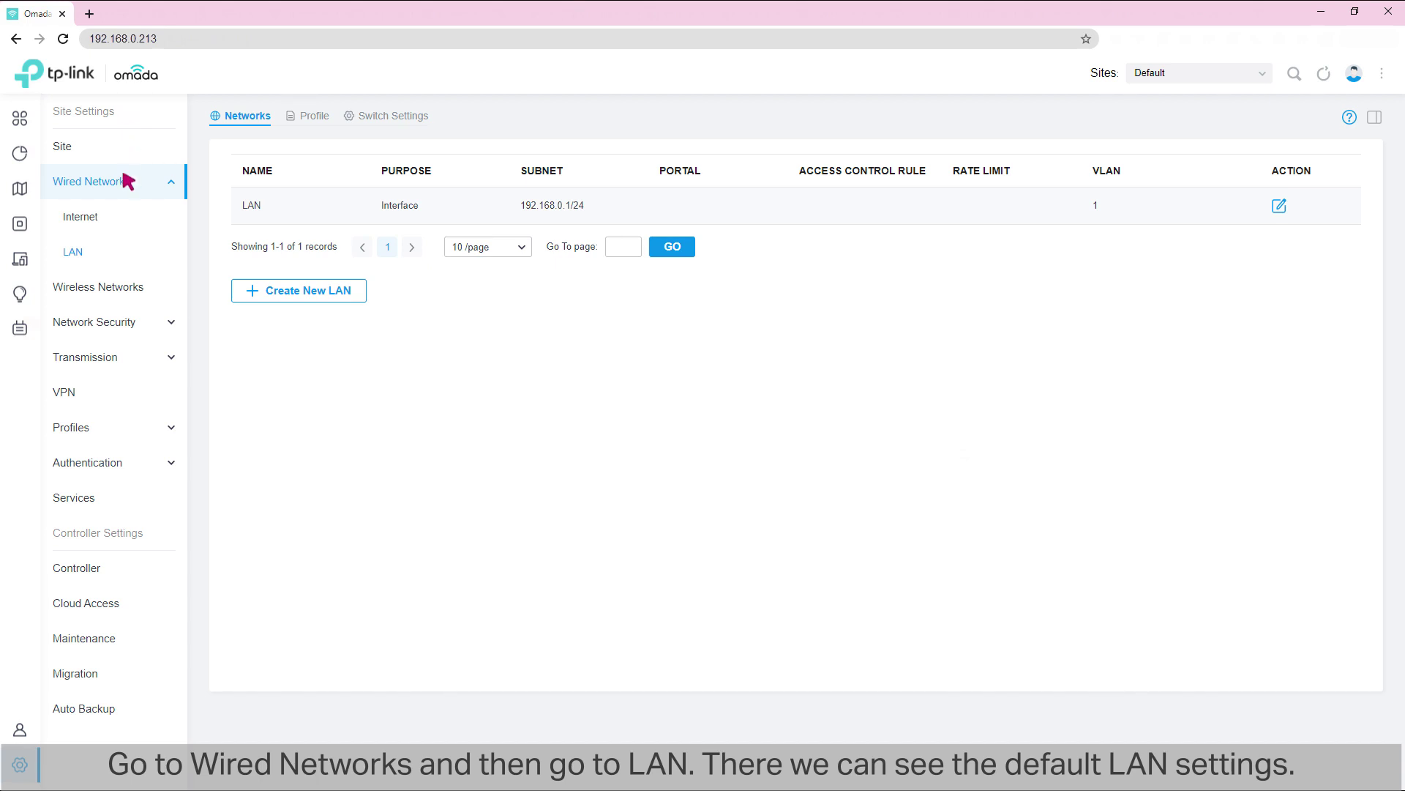
click(77, 252)
click(1279, 207)
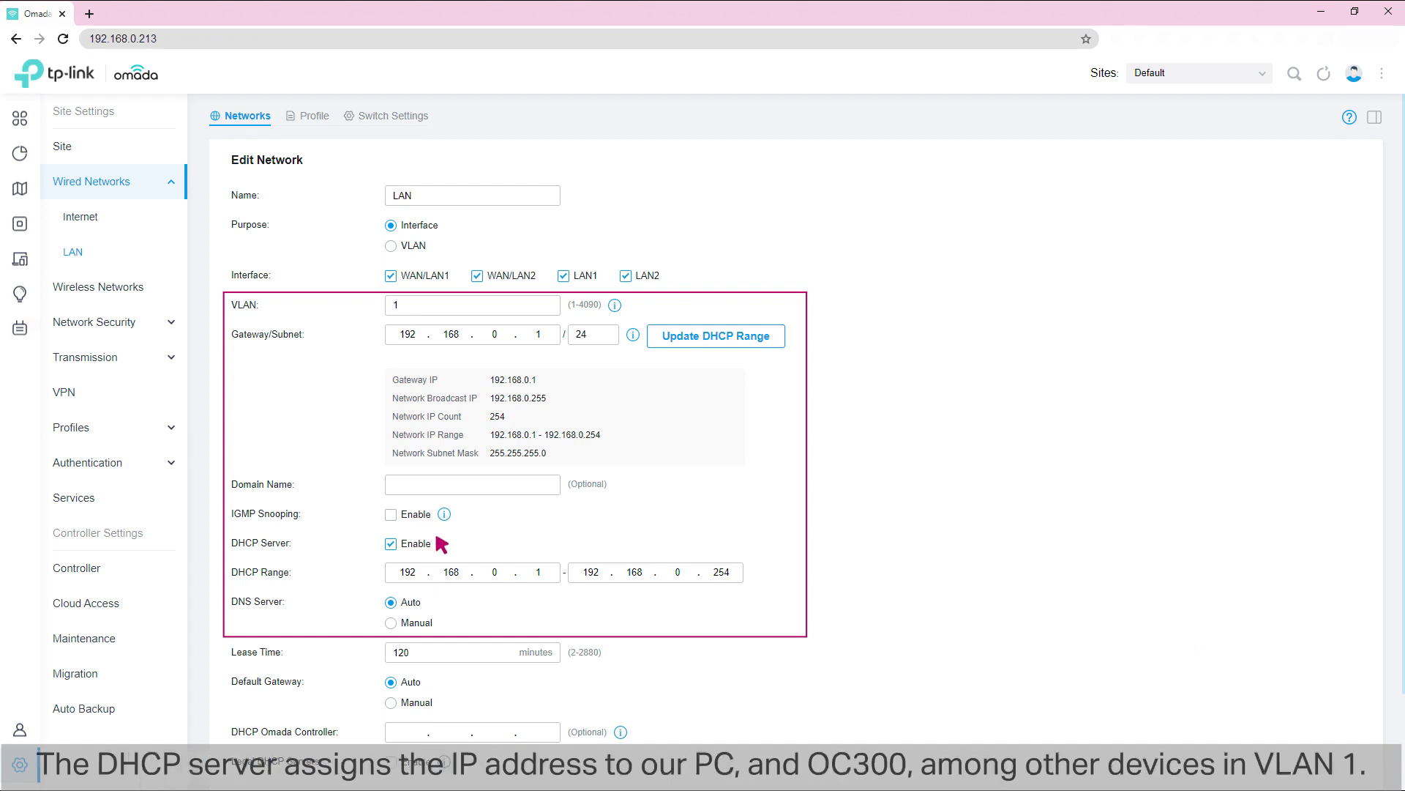
scroll(441, 544, down, 2)
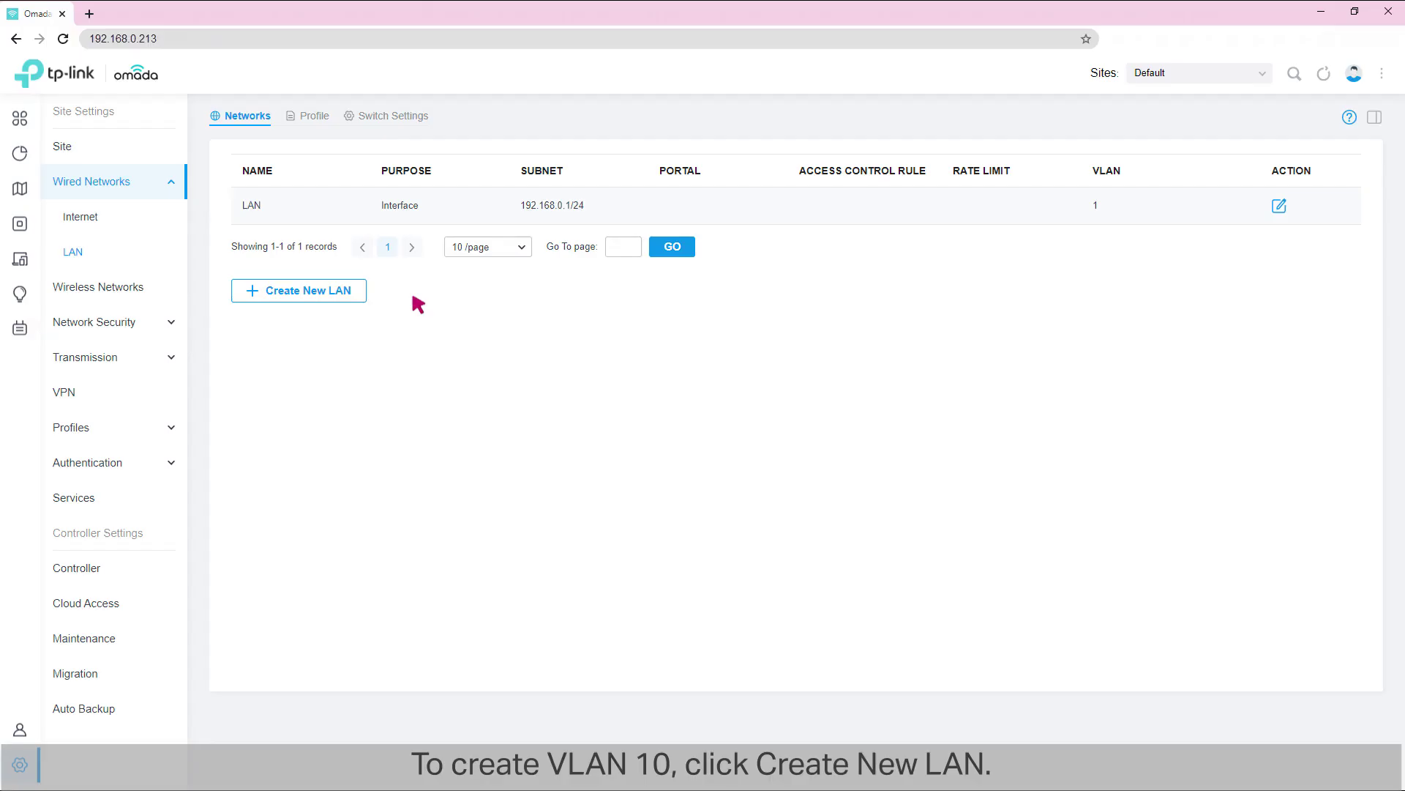
Step: Start a new LAN named R&D, set as an Interface with VLAN ID 10
click(301, 287)
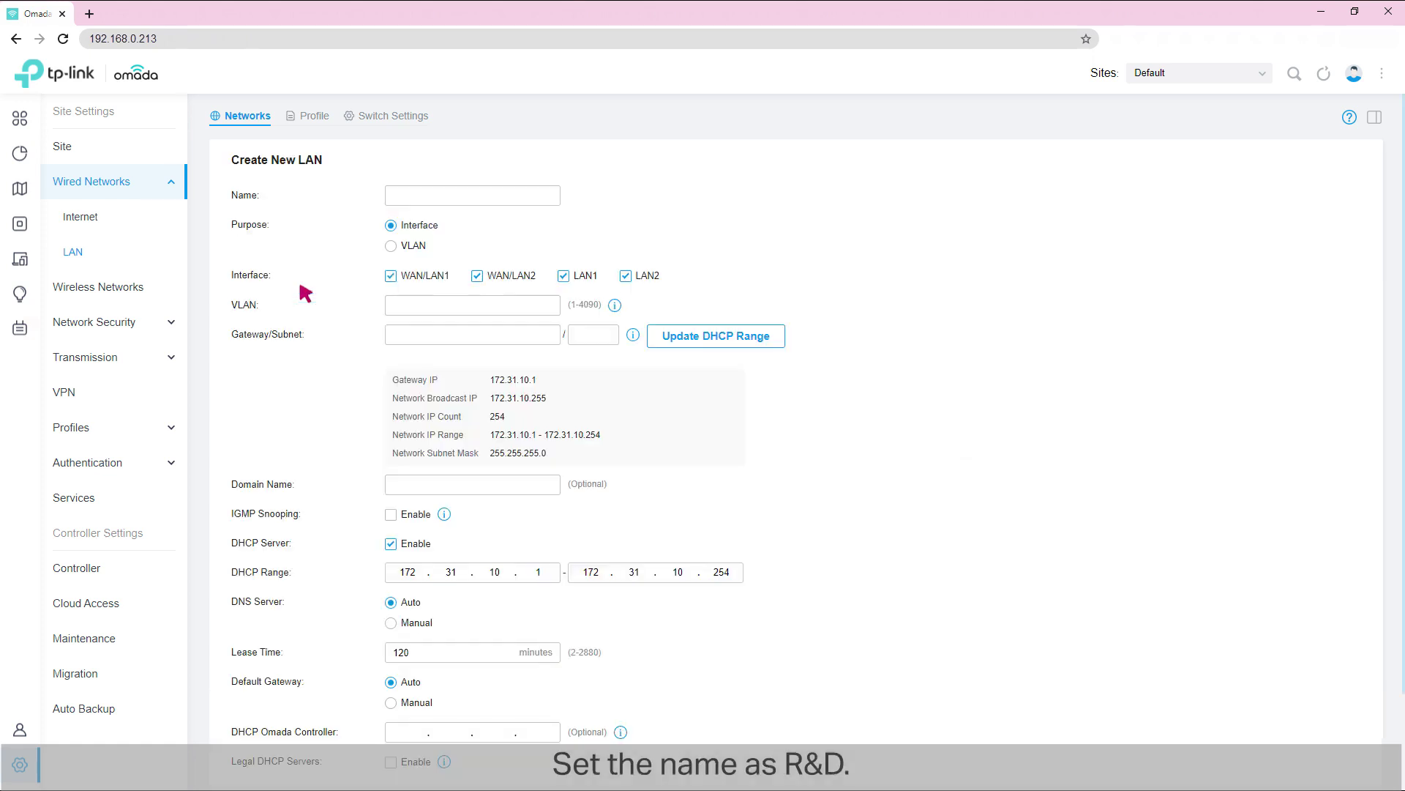
click(427, 195)
text(R&D)
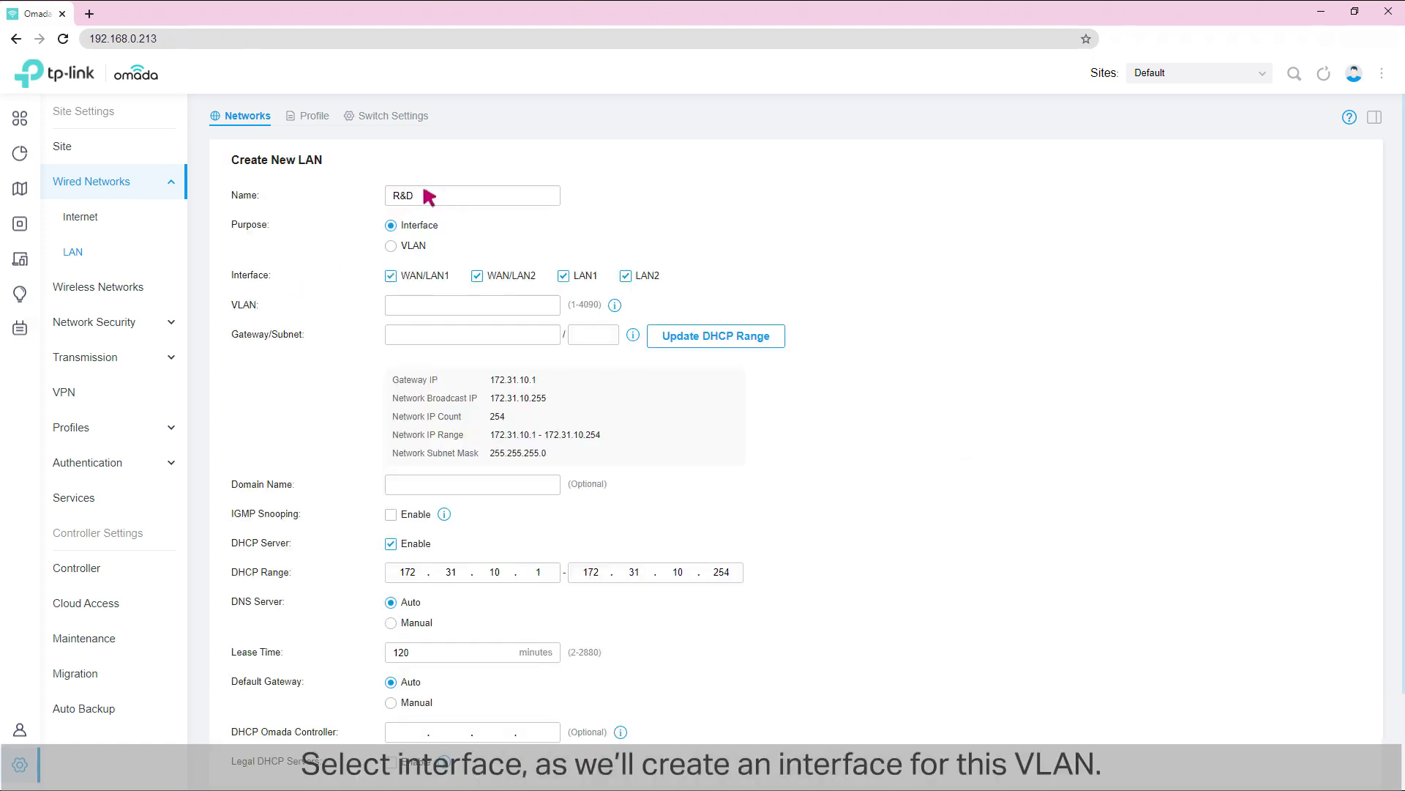
click(390, 225)
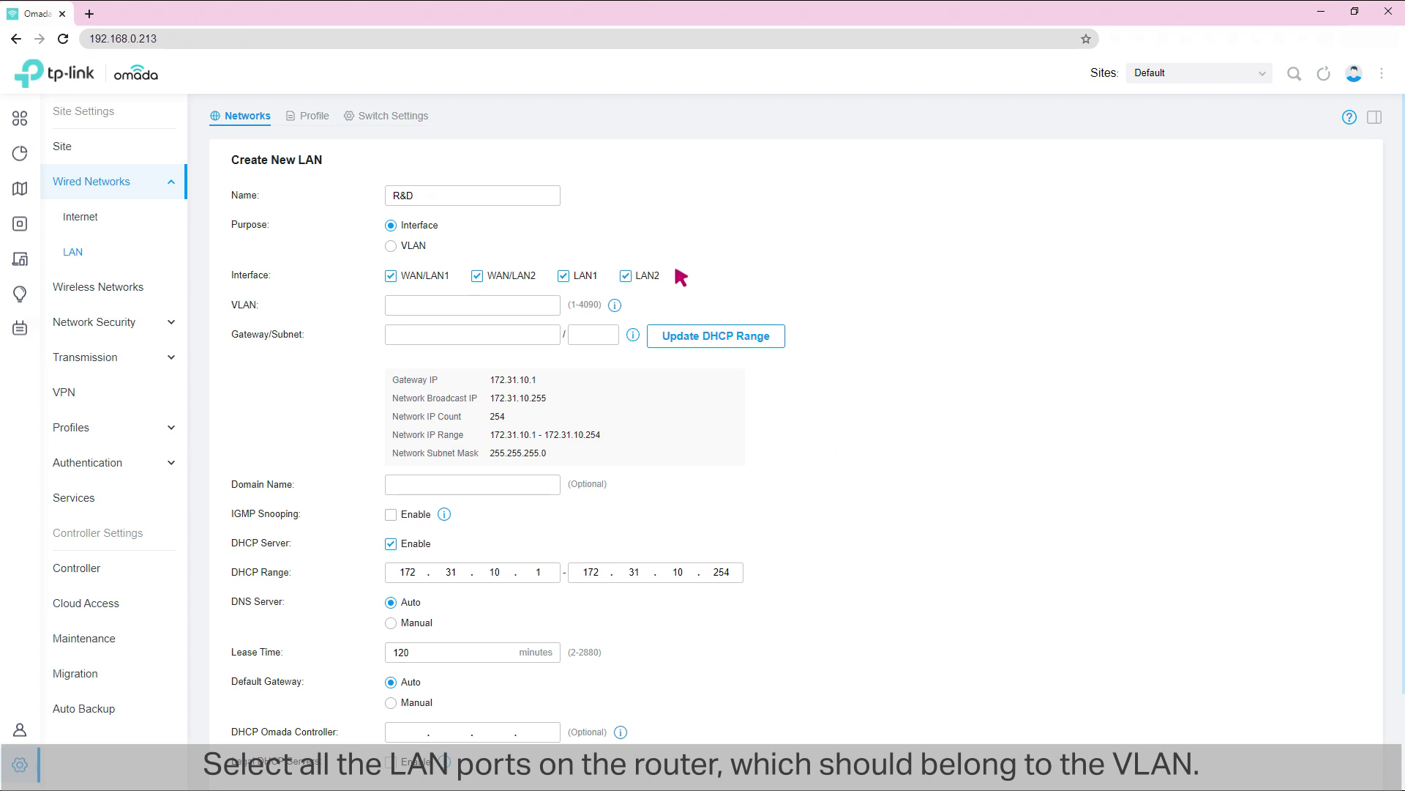
click(414, 306)
text(10)
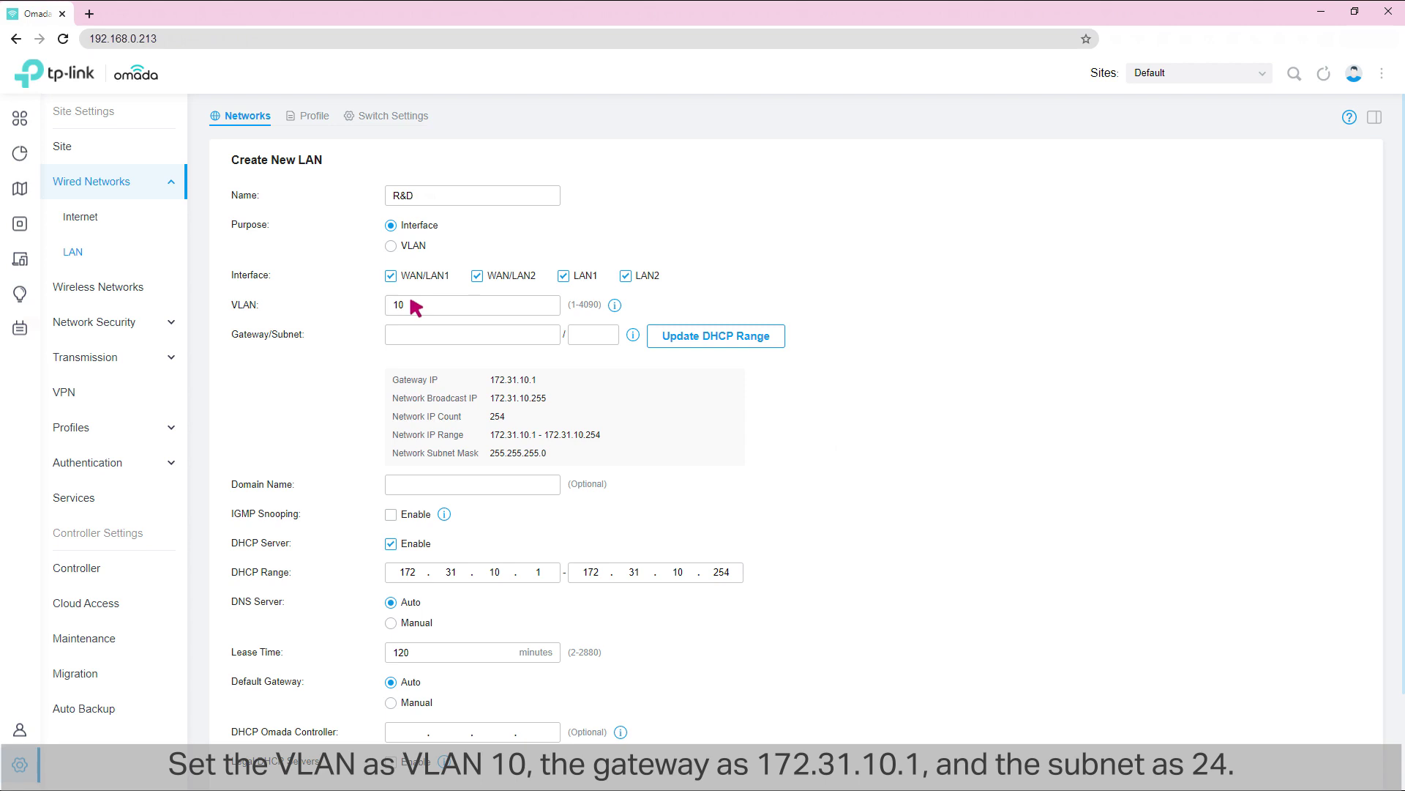
Step: Give R&D gateway 172.31.10.1/24, refresh its DHCP range, and save the network
click(430, 335)
text(172.31.10.1)
click(596, 333)
text(24)
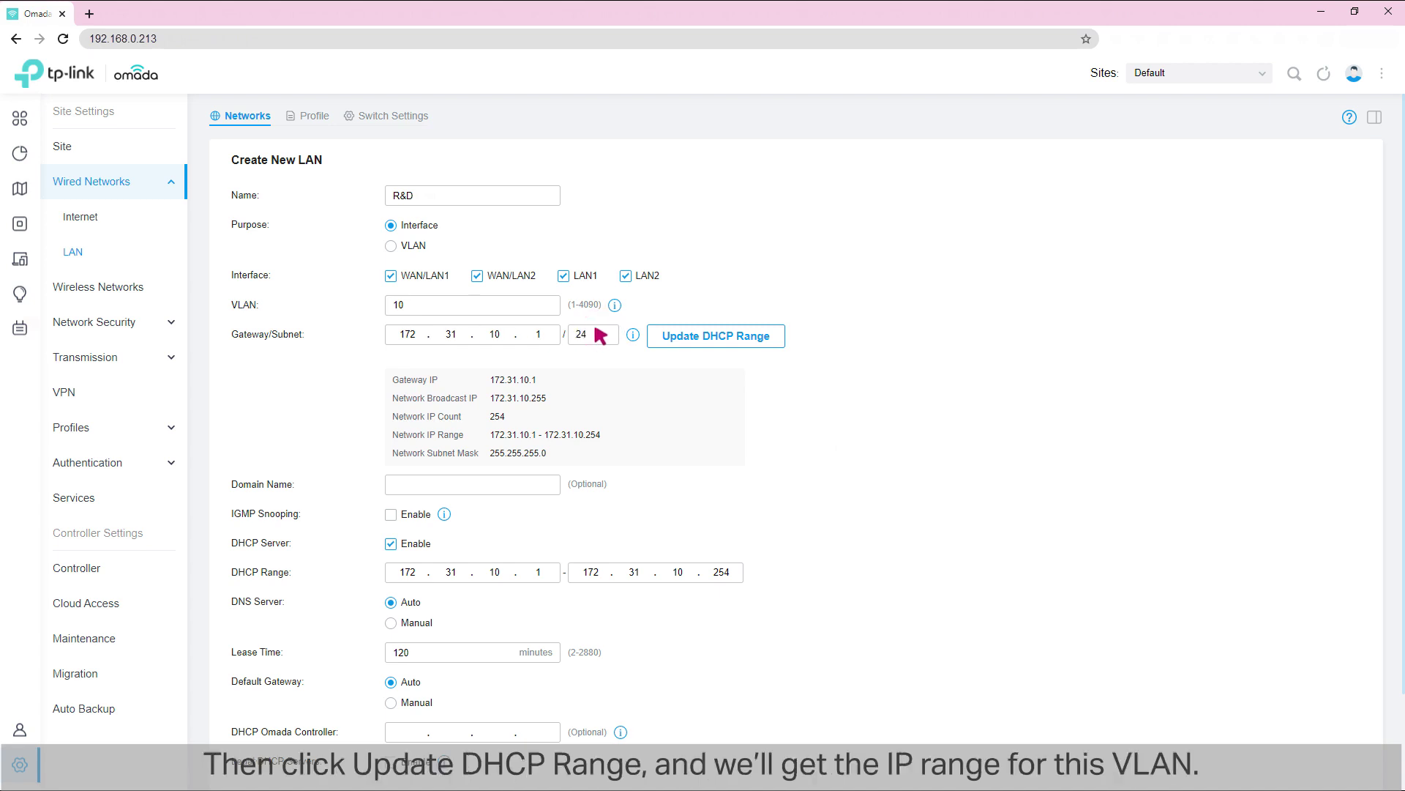
click(710, 335)
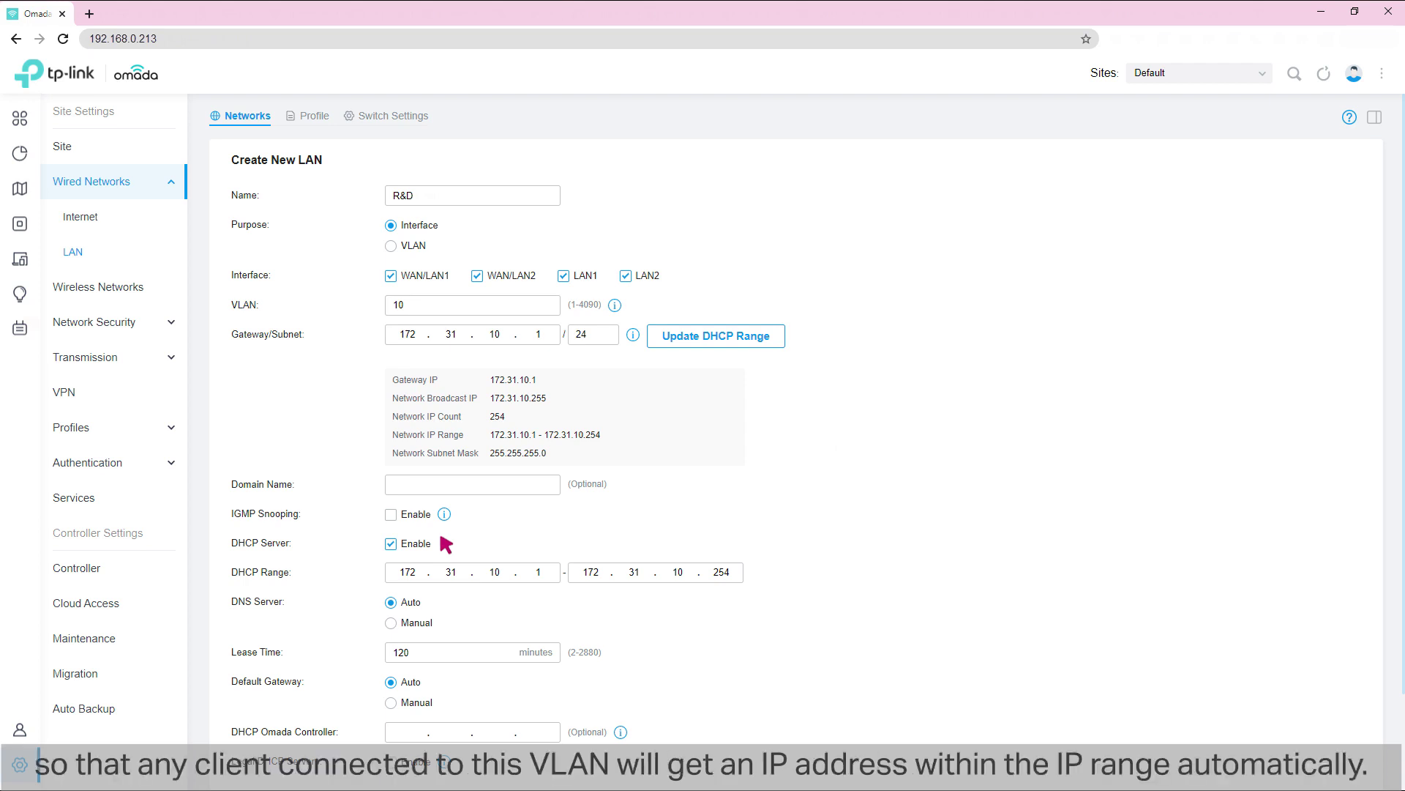
scroll(447, 544, down, 2)
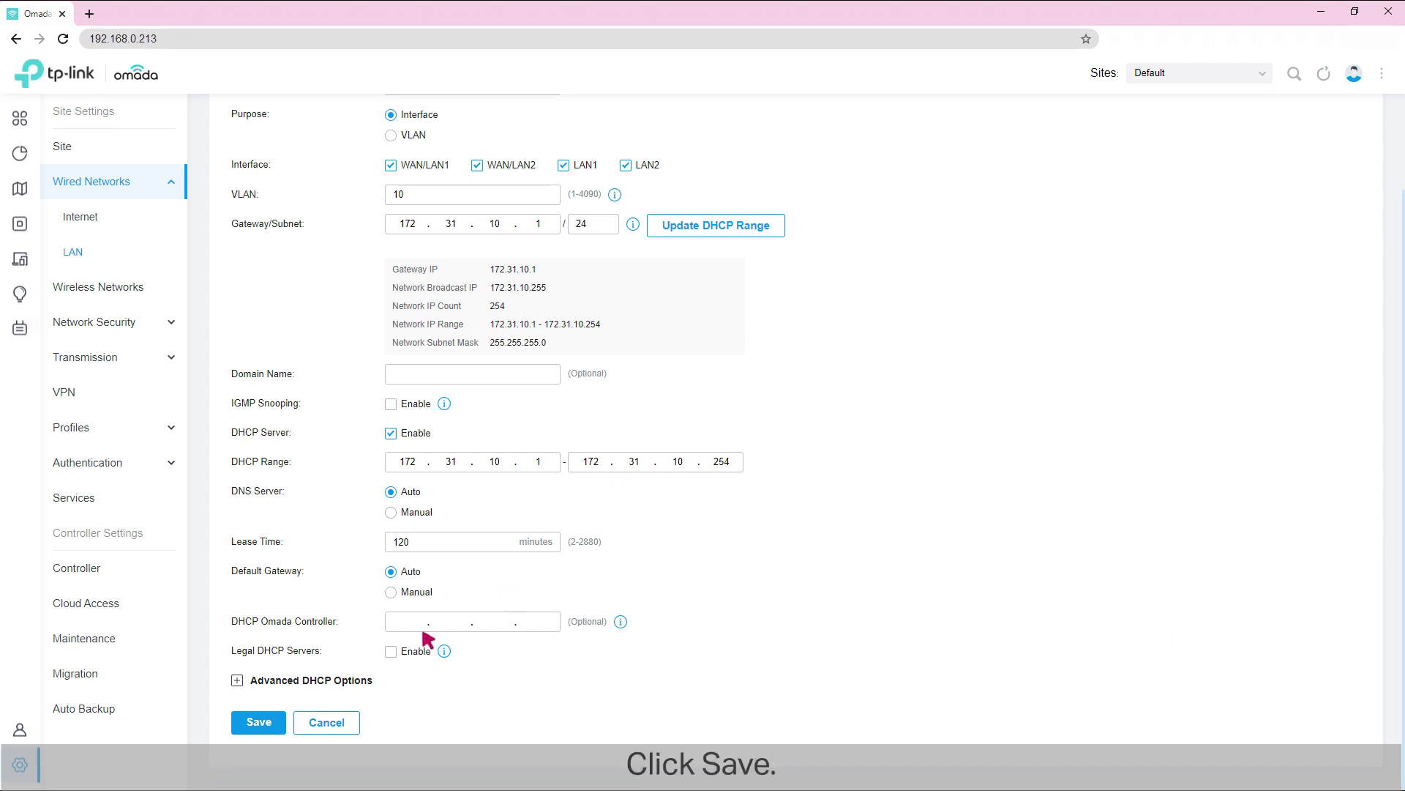
click(258, 723)
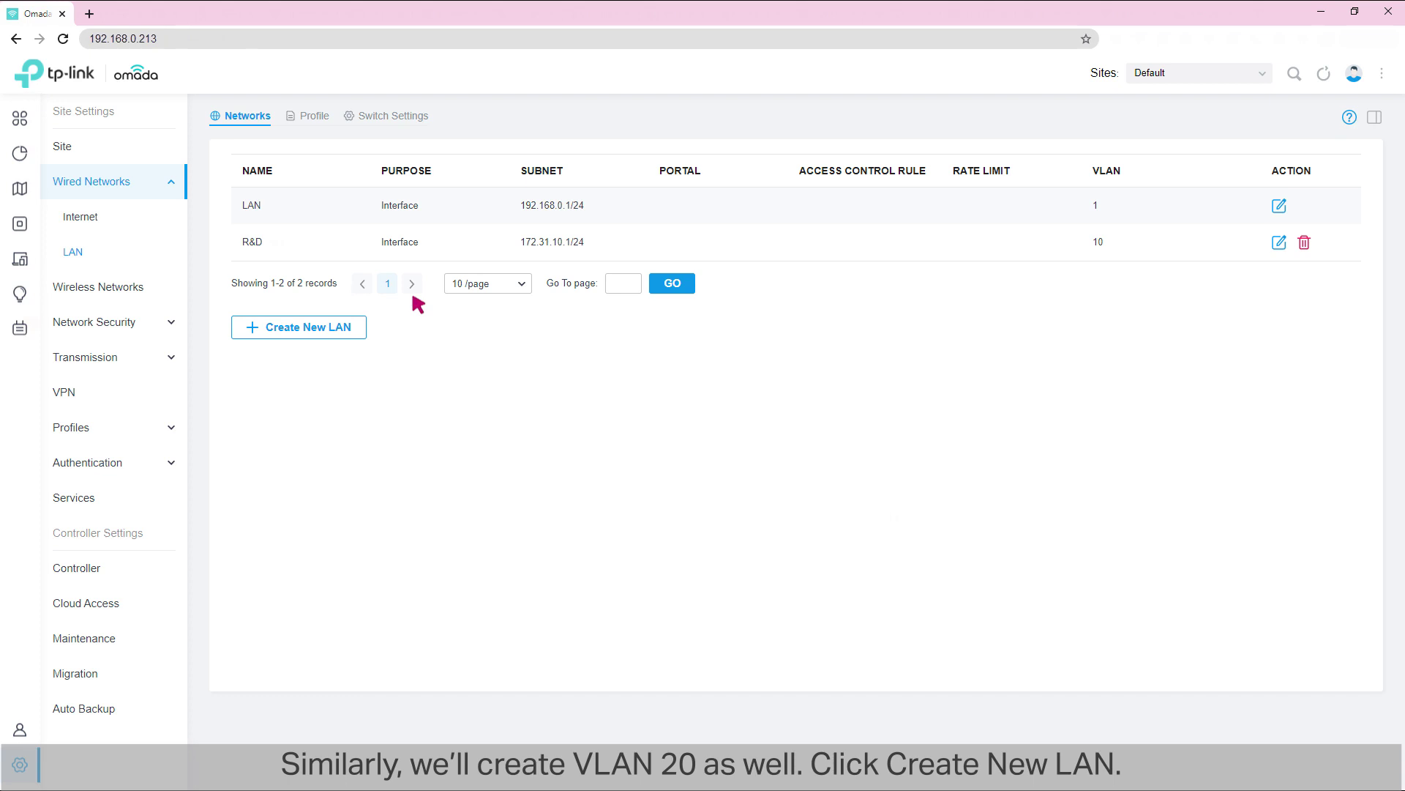
Step: Start another new LAN named Marketing with VLAN ID 20
click(305, 325)
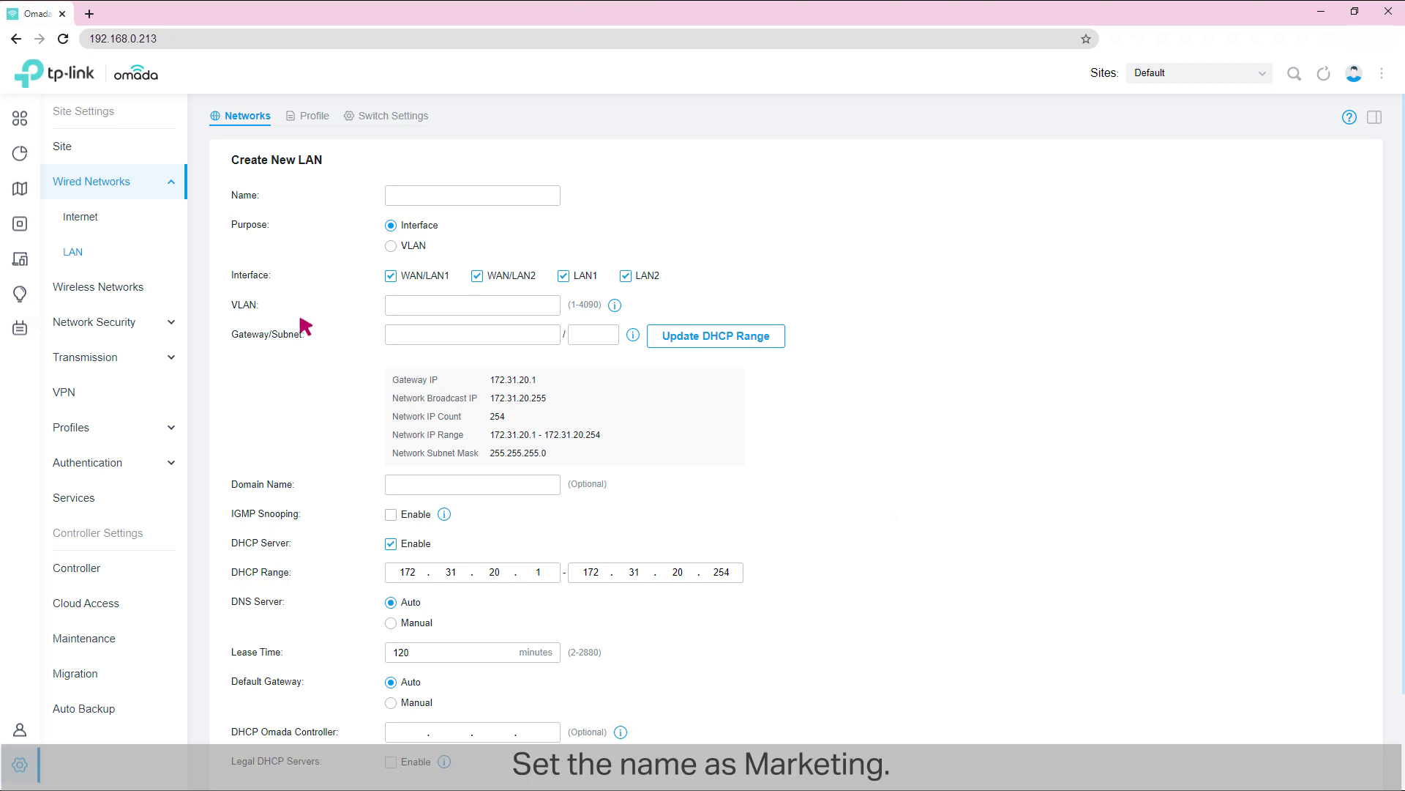
click(425, 193)
text(Market)
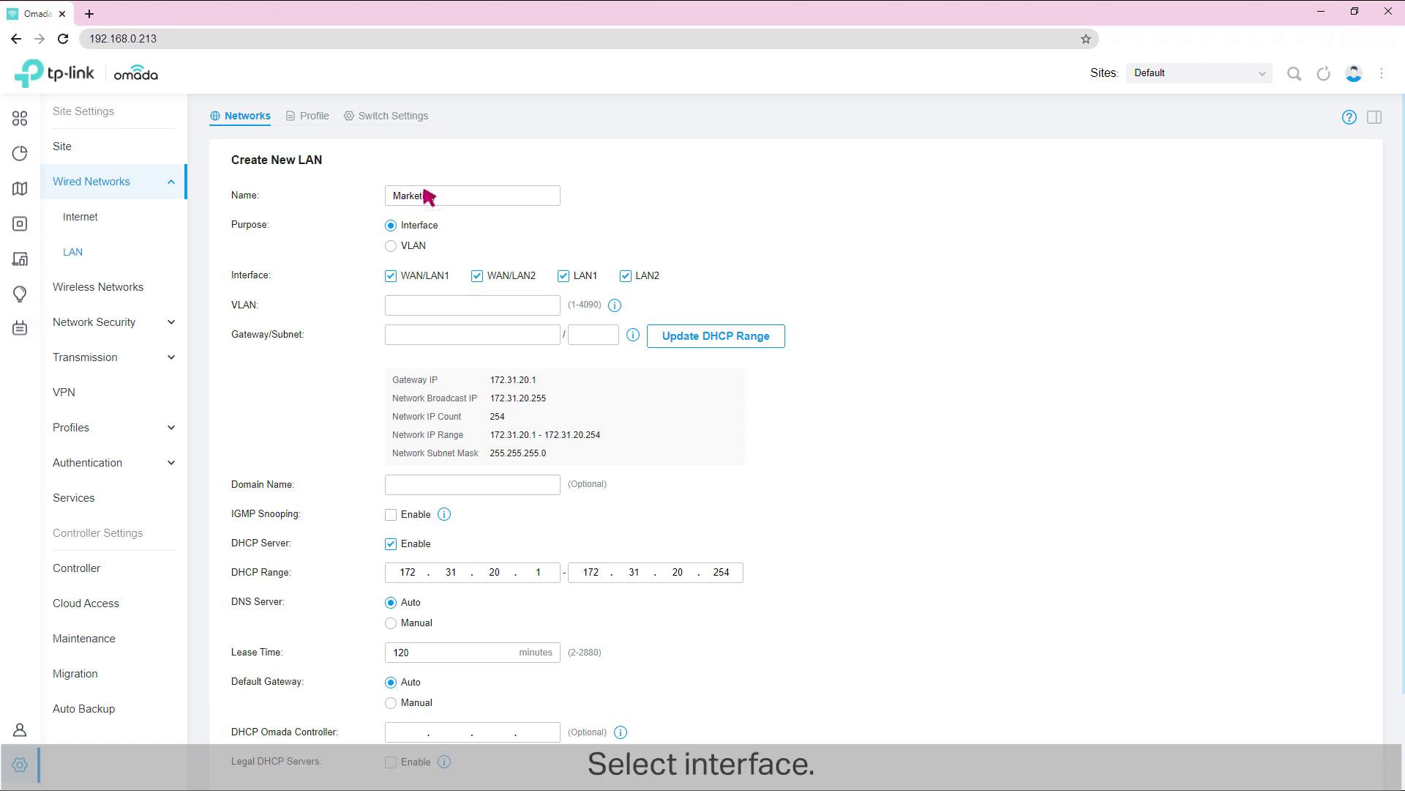
text(ing)
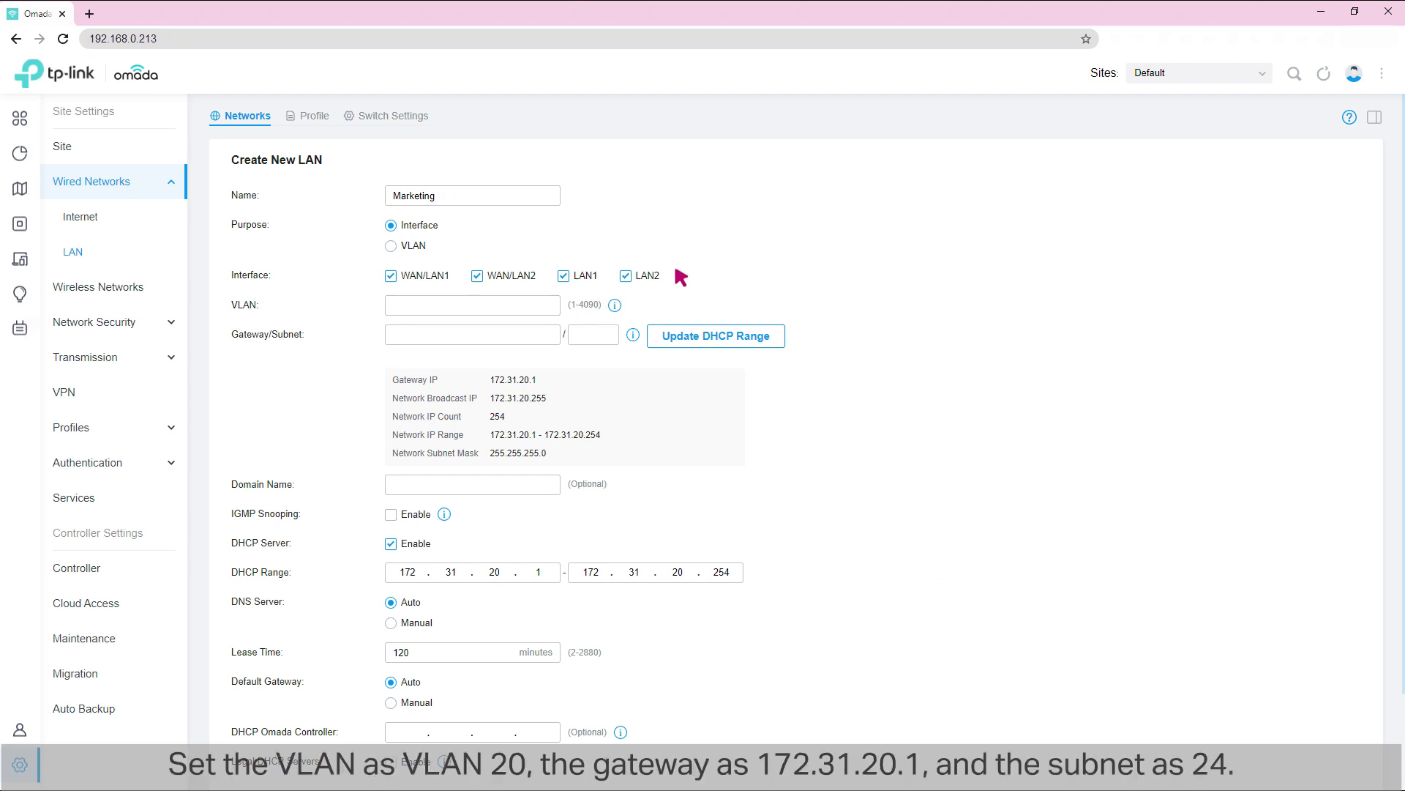
click(410, 303)
text(20)
Step: Give Marketing gateway 172.31.20.1/24, refresh its DHCP range, and save the network
click(424, 330)
text(172.31.20.1)
click(596, 333)
text(24)
click(711, 335)
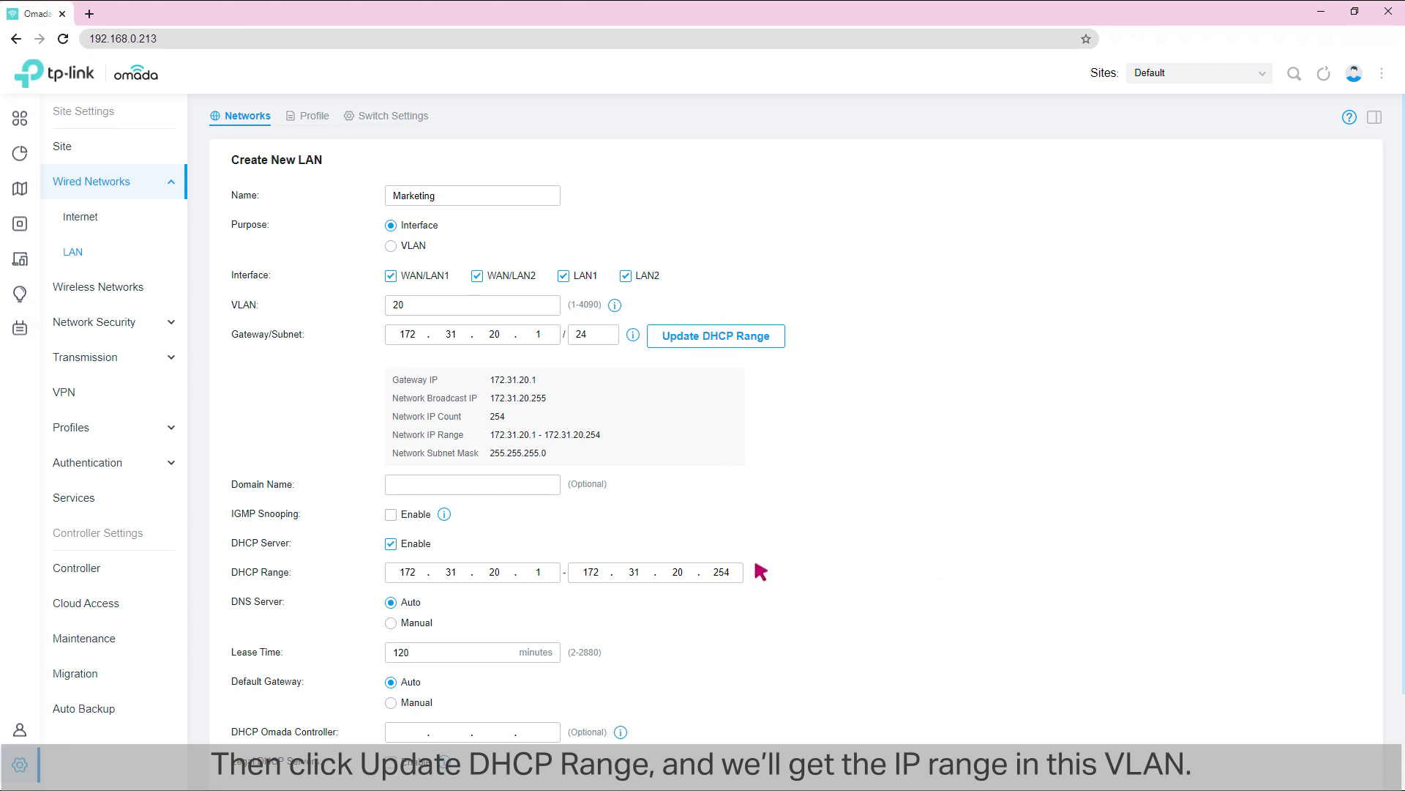
scroll(762, 571, down, 2)
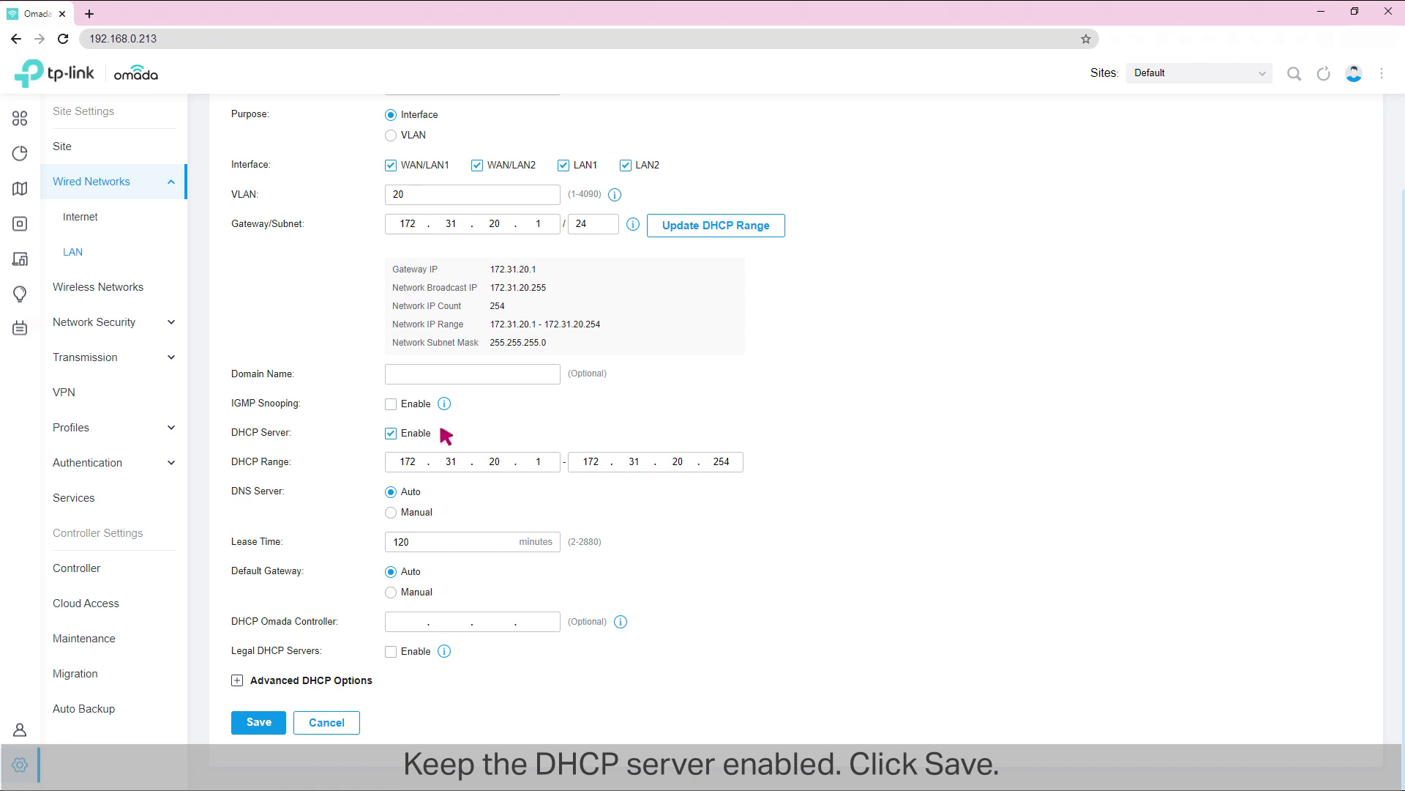
click(254, 725)
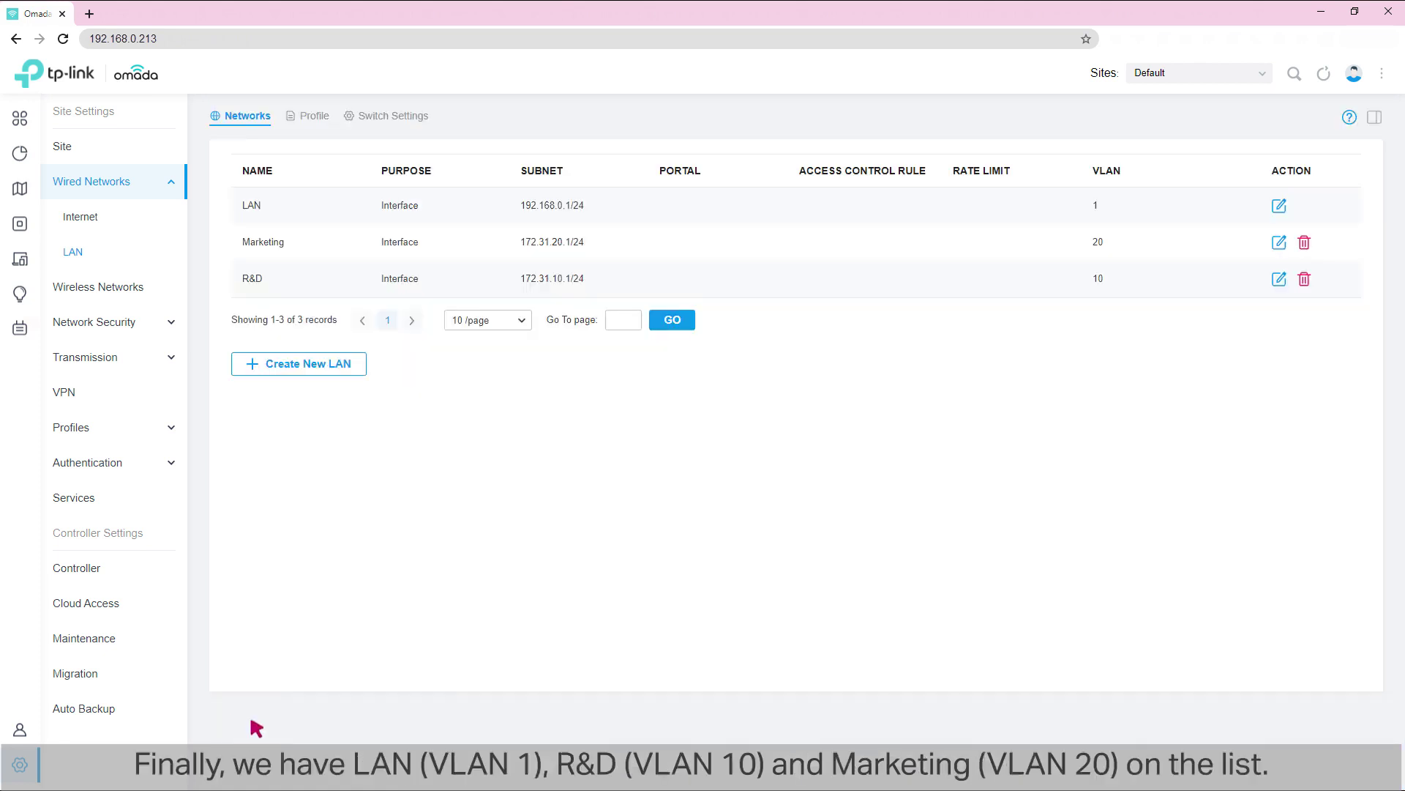